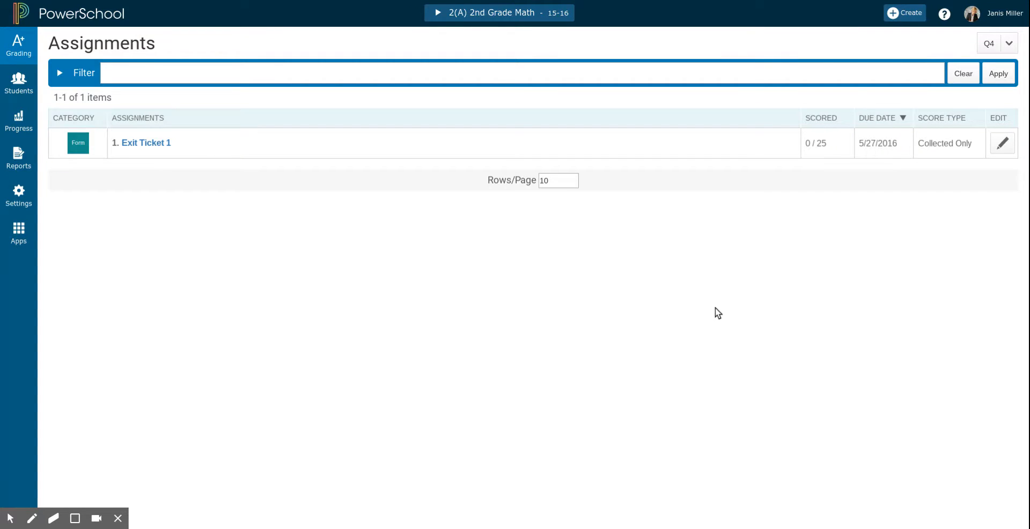
Create a new assignment named "Exit Ticket 2" in the Formative category
left_click(902, 15)
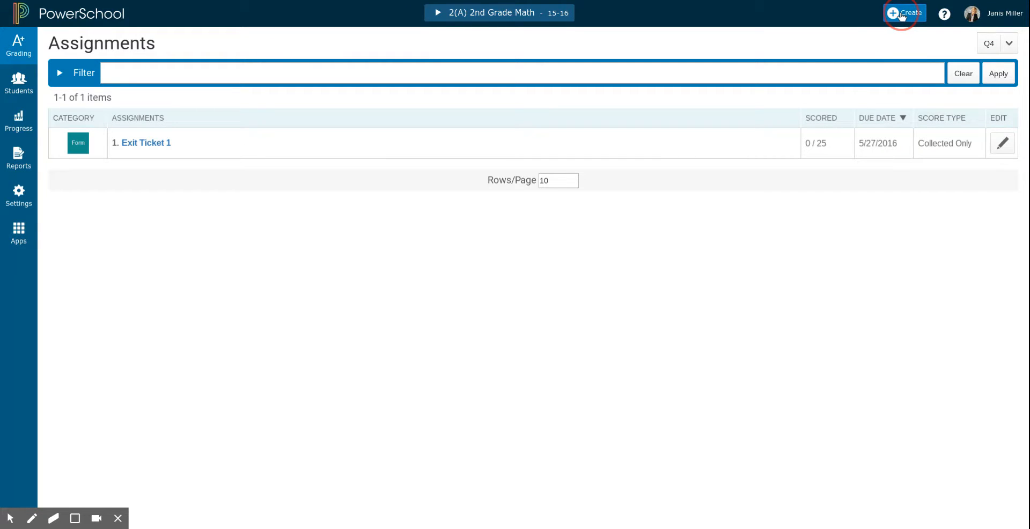
left_click(886, 50)
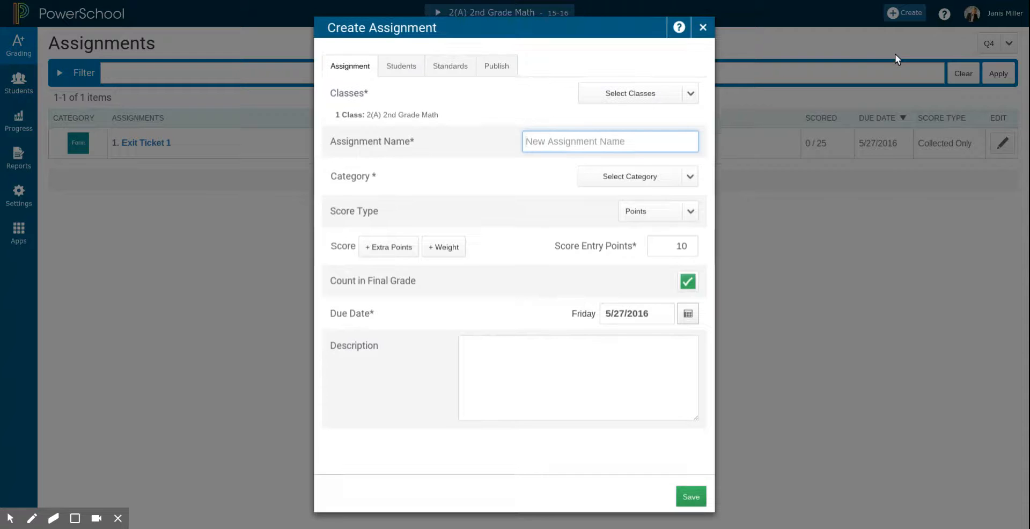
type("E")
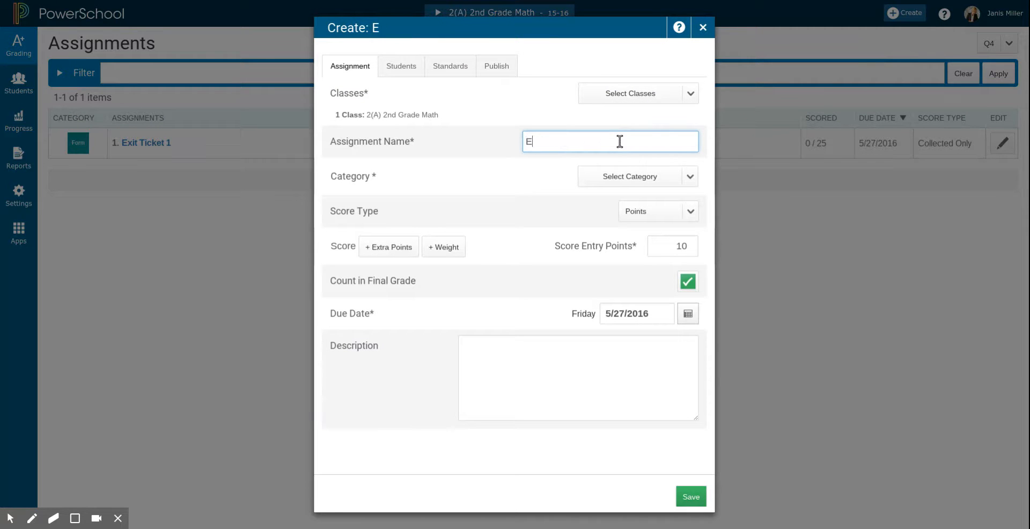
type("xit Ticket 2")
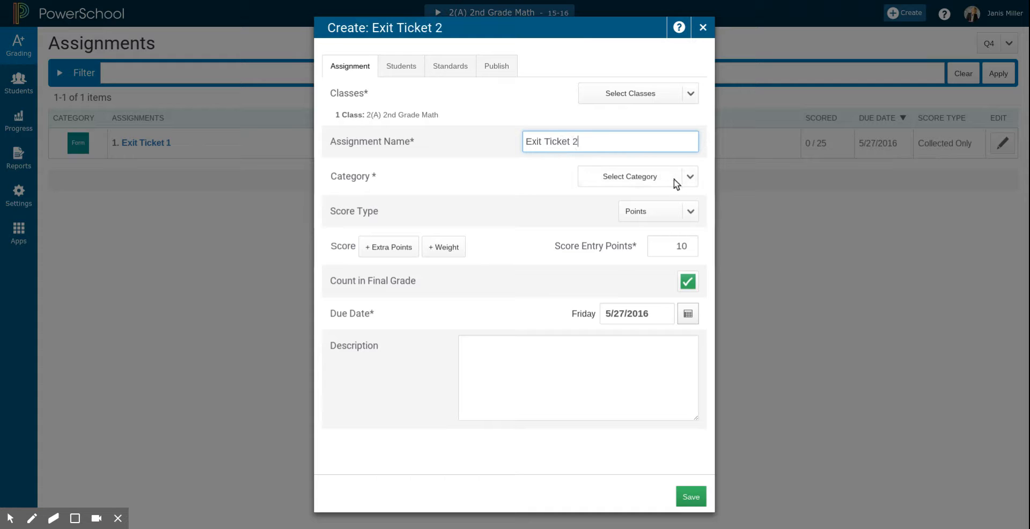
left_click(681, 183)
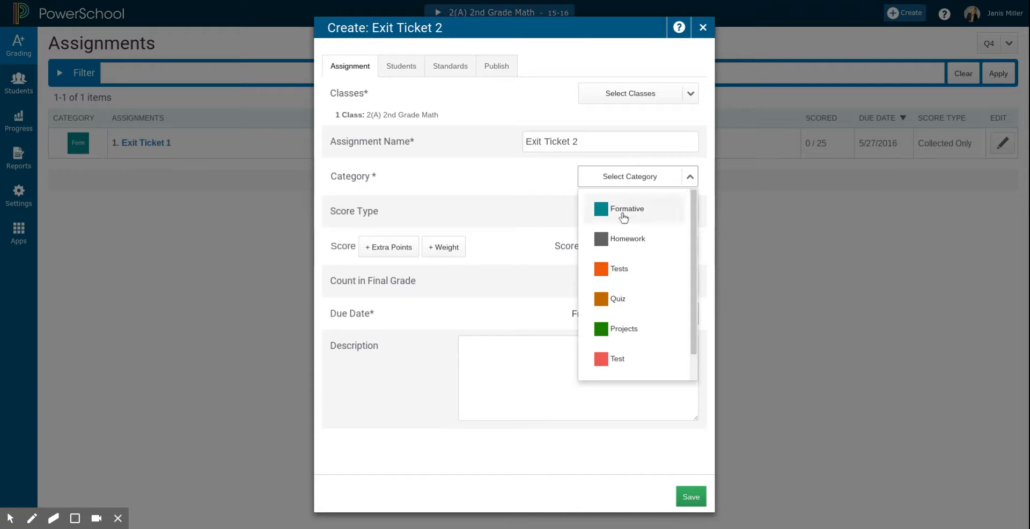
left_click(622, 214)
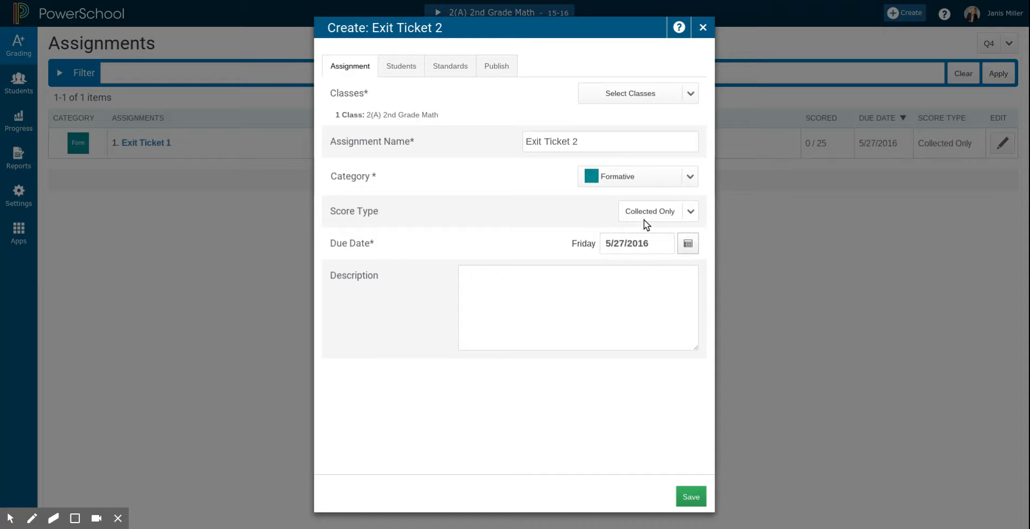
Align the assignment with standards MAT.B.10.AG and MAT.B.12.AG, save it and close the dialog
left_click(457, 75)
left_click(678, 208)
left_click(680, 260)
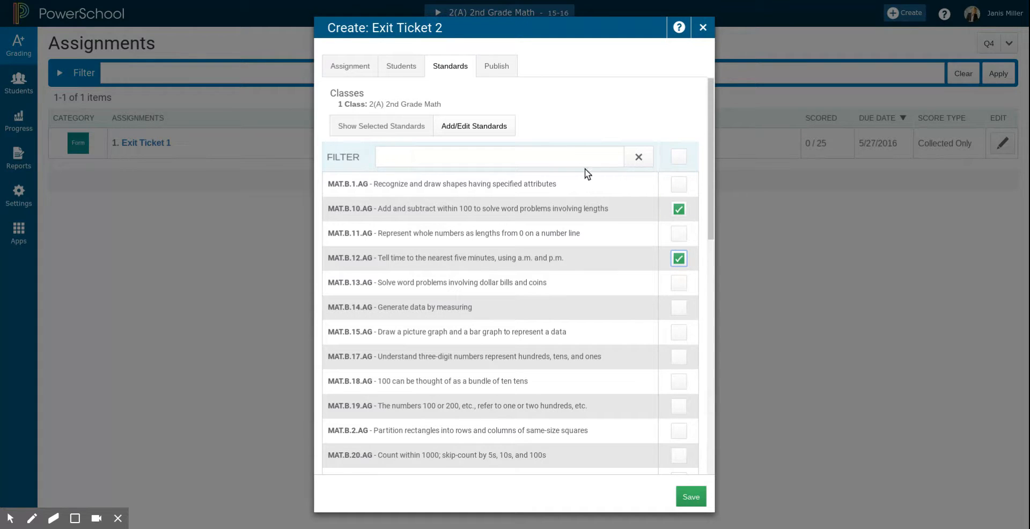
left_click(691, 497)
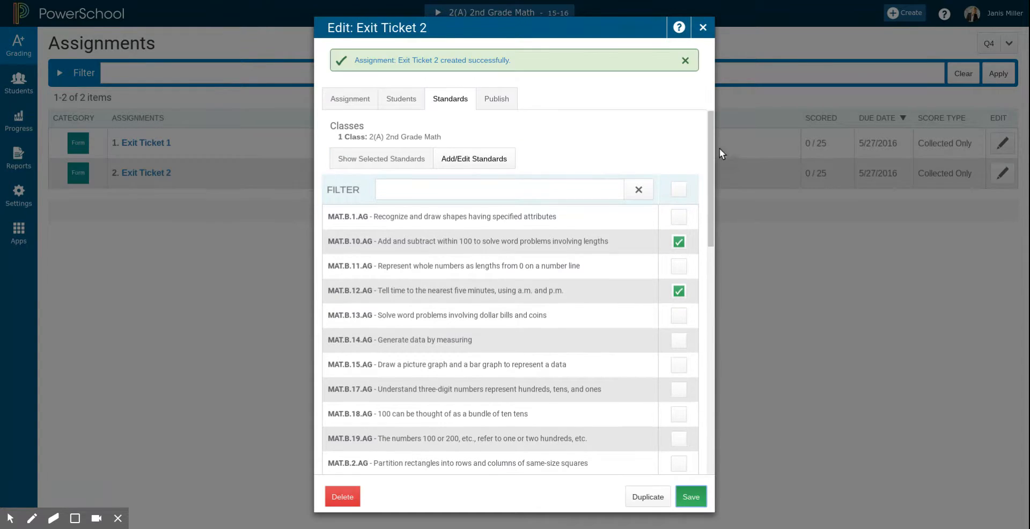
left_click(702, 33)
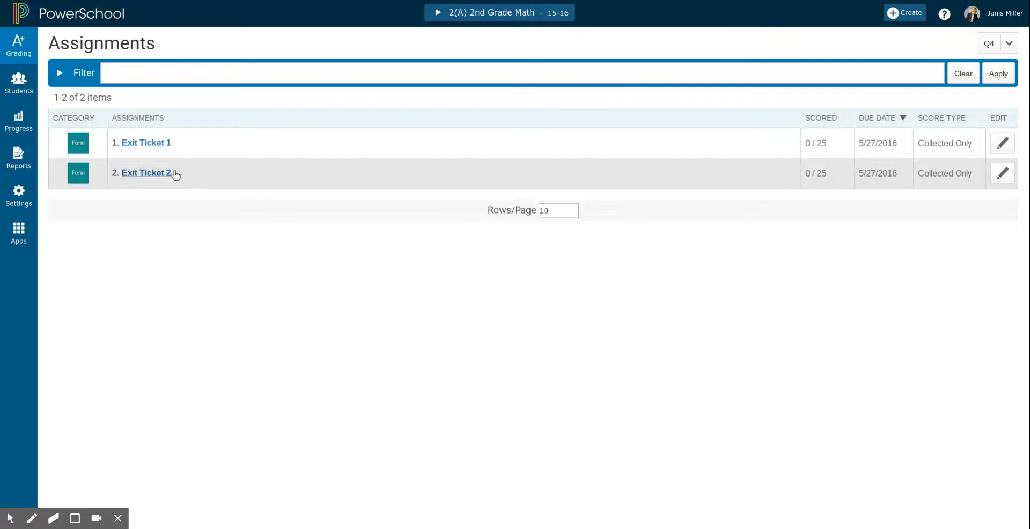
Open Exit Ticket 2 for scoring, mark the first student's score as Collected and fill that mark down the whole class
left_click(163, 174)
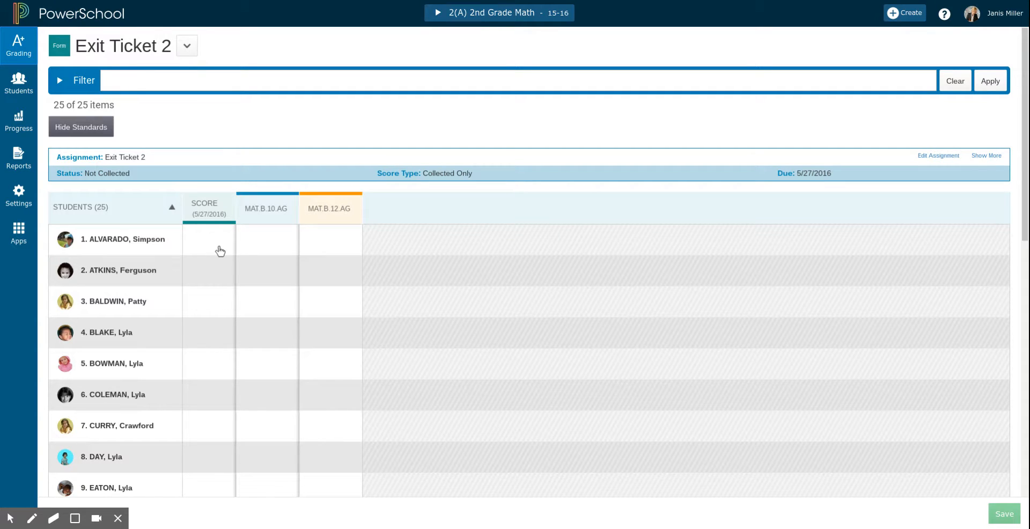
left_click(220, 250)
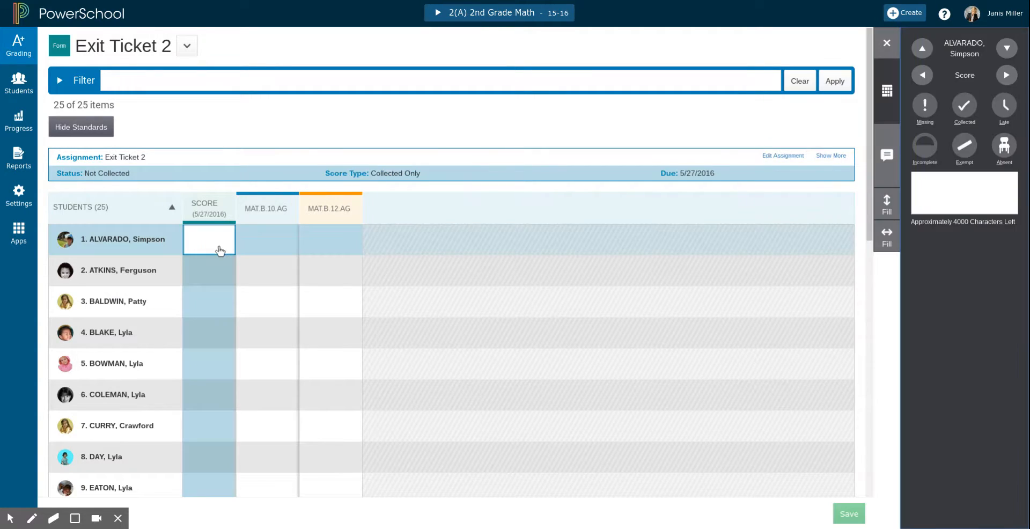
left_click(969, 106)
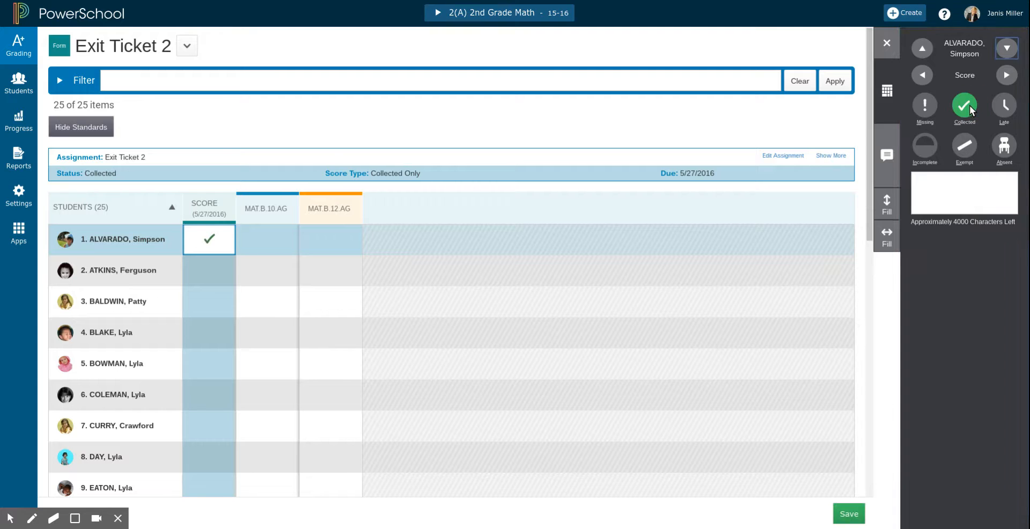
left_click(890, 210)
left_click(590, 113)
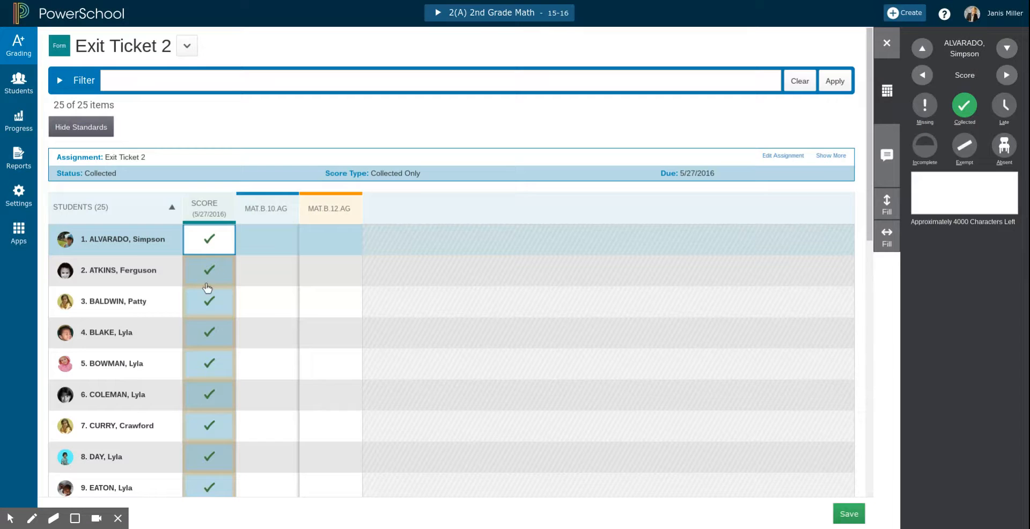
Flag the Exit Ticket 2 score of student 10 as Missing and Absent
scroll(200, 281, "down", 3)
scroll(201, 285, "down", 3)
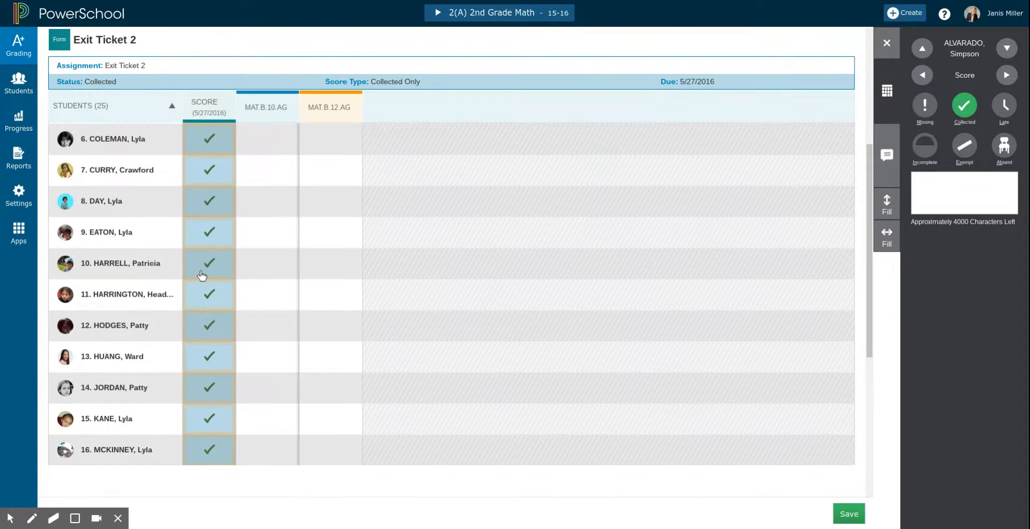
left_click(208, 265)
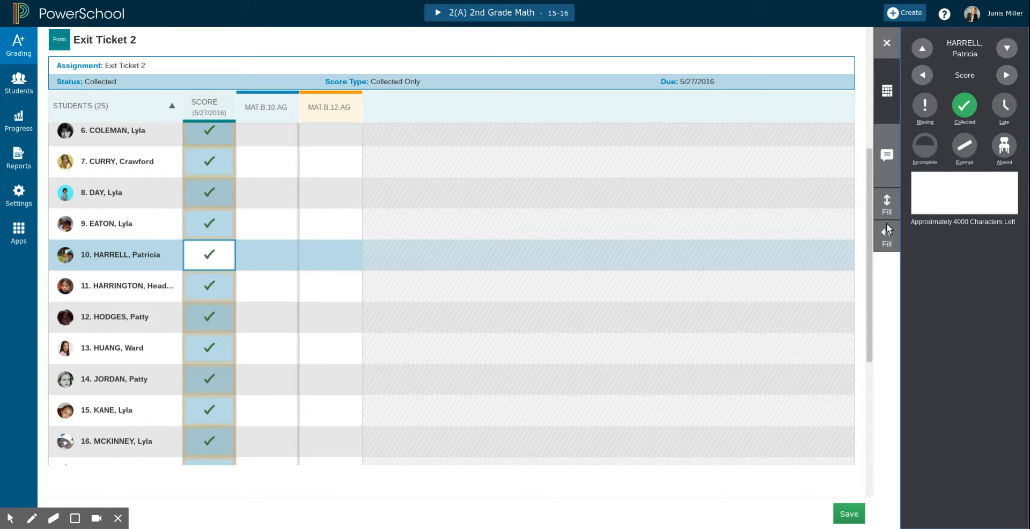
left_click(925, 108)
left_click(1001, 146)
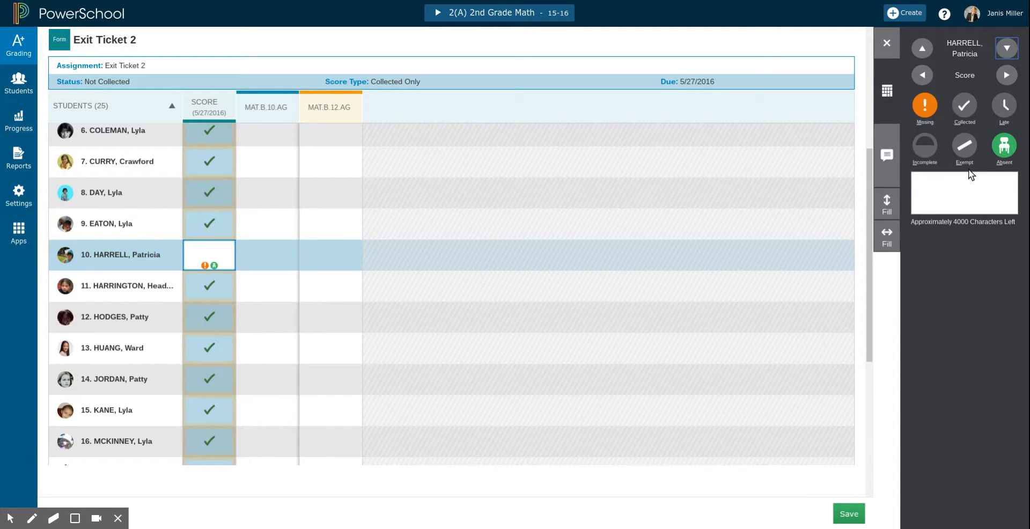
Mark the first student Exempt on standard MAT.B.10.AG and fill that mark down the column for all students
scroll(258, 200, "up", 5)
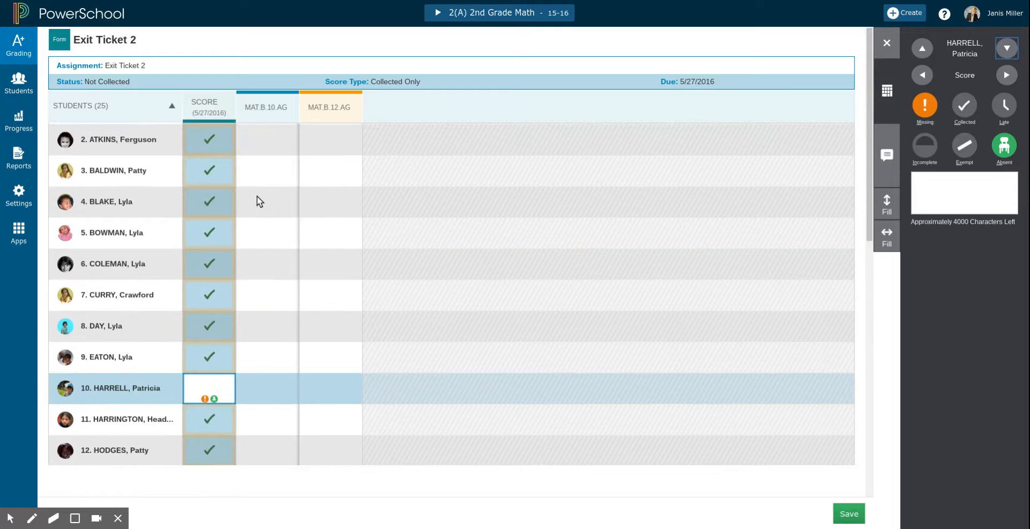
scroll(212, 268, "down", 6)
scroll(208, 273, "up", 5)
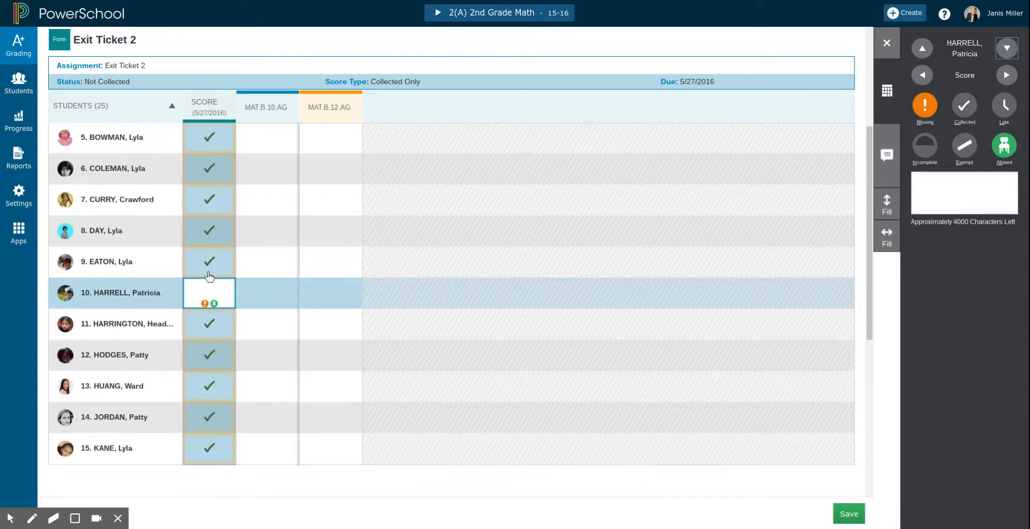
scroll(264, 253, "up", 3)
scroll(264, 252, "down", 3)
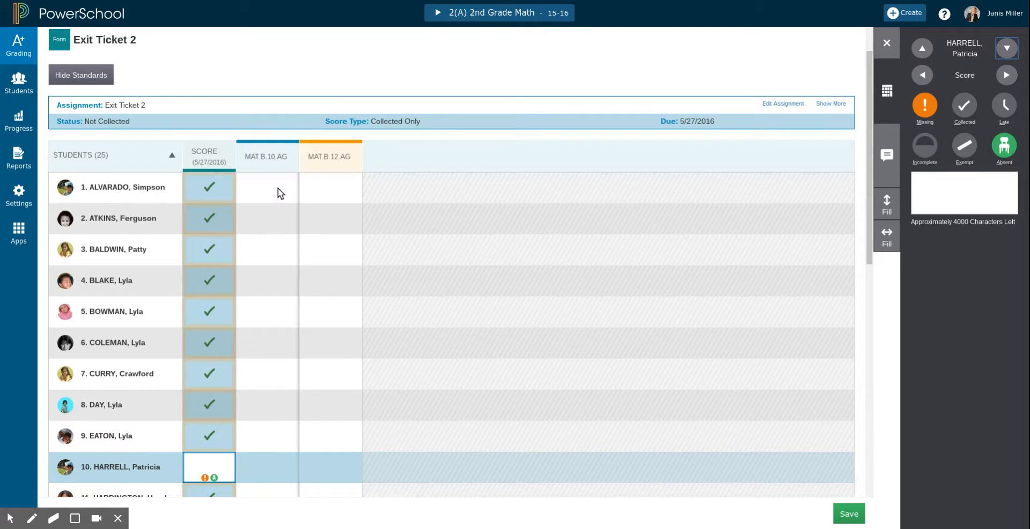
left_click(278, 187)
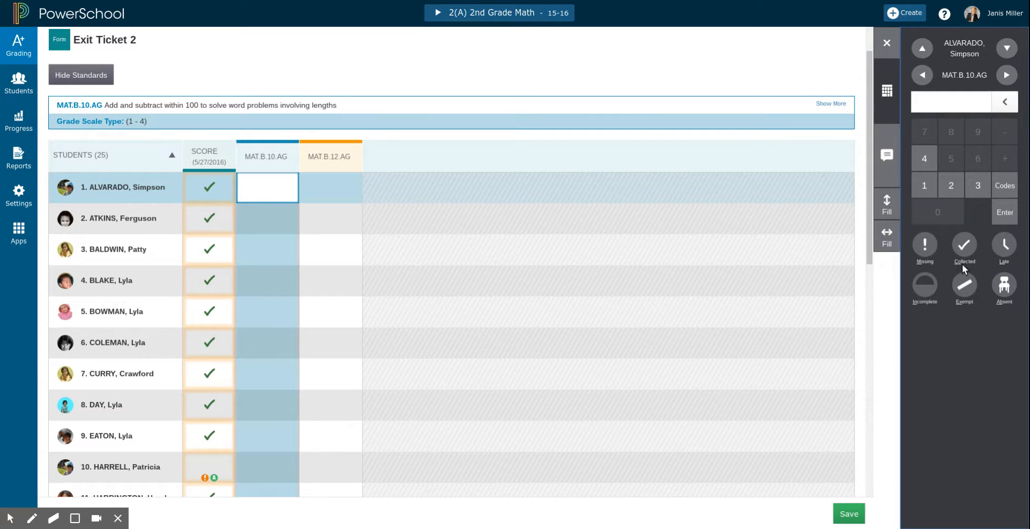
left_click(966, 286)
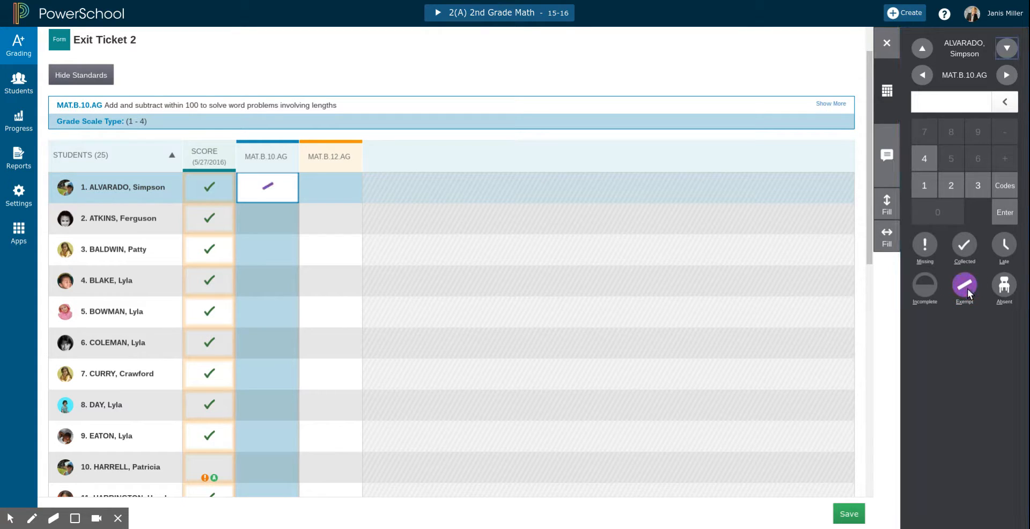
left_click(887, 207)
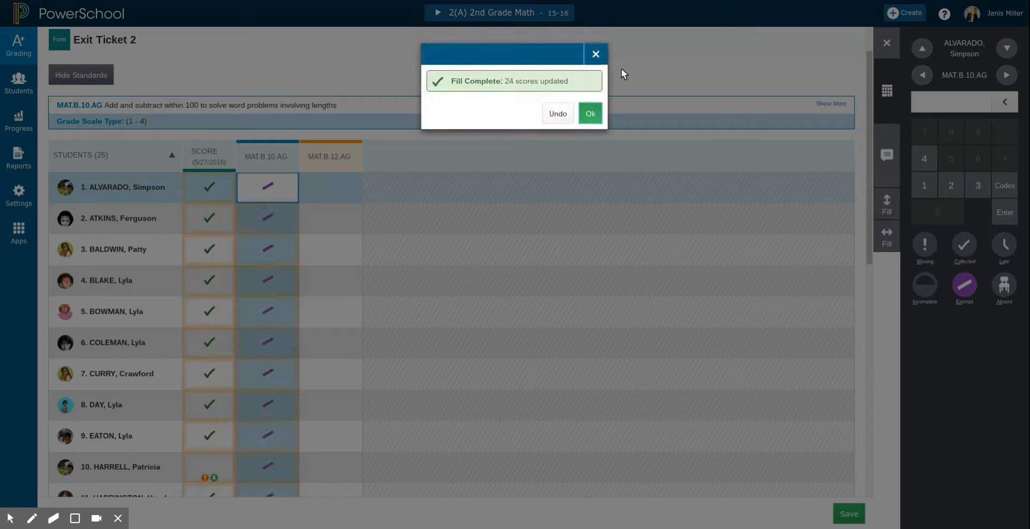
left_click(590, 115)
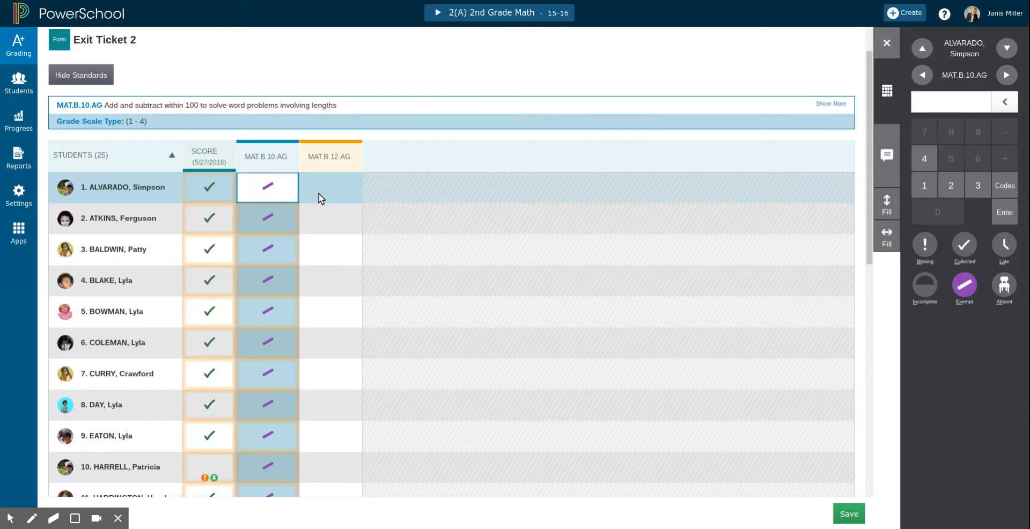
Mark the first student Exempt on standard MAT.B.12.AG and fill the column with that mark
left_click(319, 196)
left_click(972, 287)
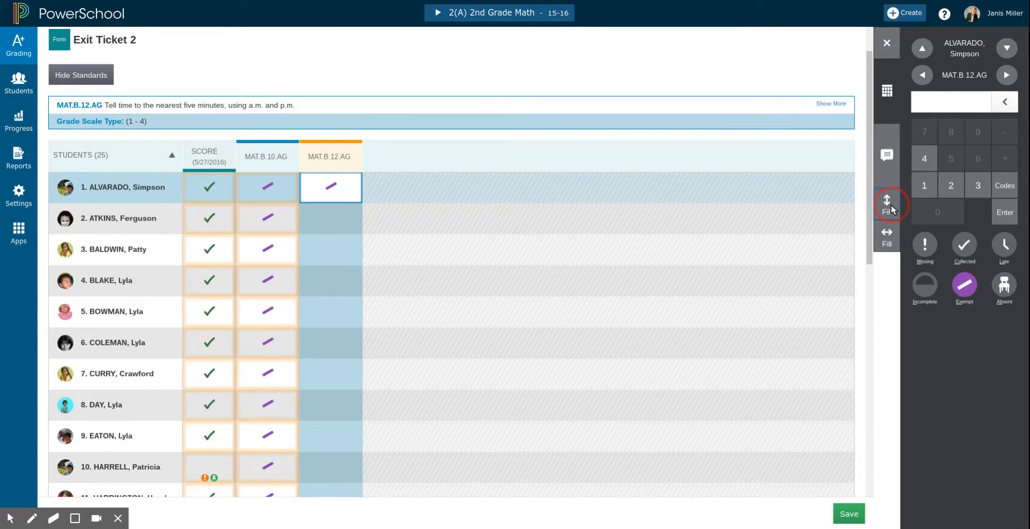
left_click(889, 204)
left_click(590, 111)
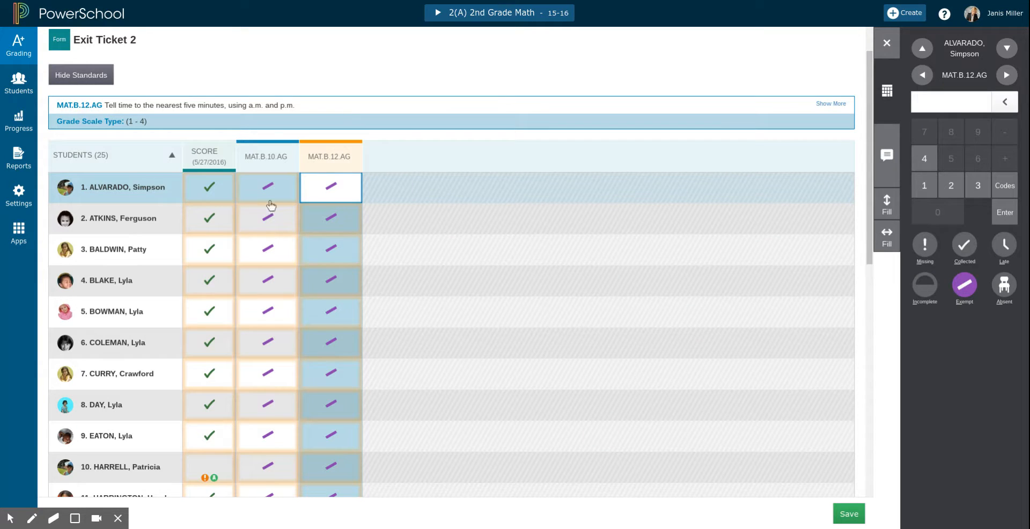
Enter MAT.B.10.AG scores of 3, 3, 2, 3, 3, 3, 2 and 3 for students 1 through 8
left_click(268, 187)
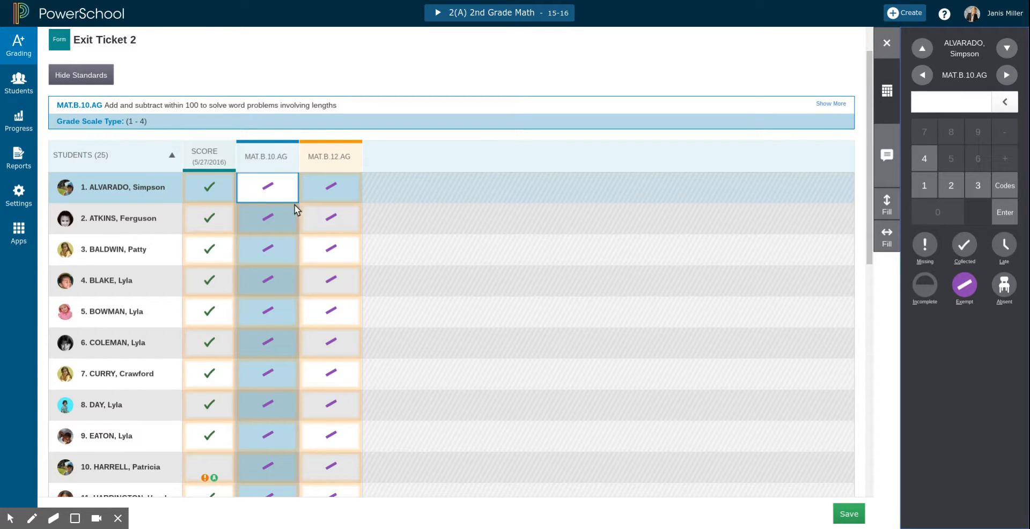
type("3")
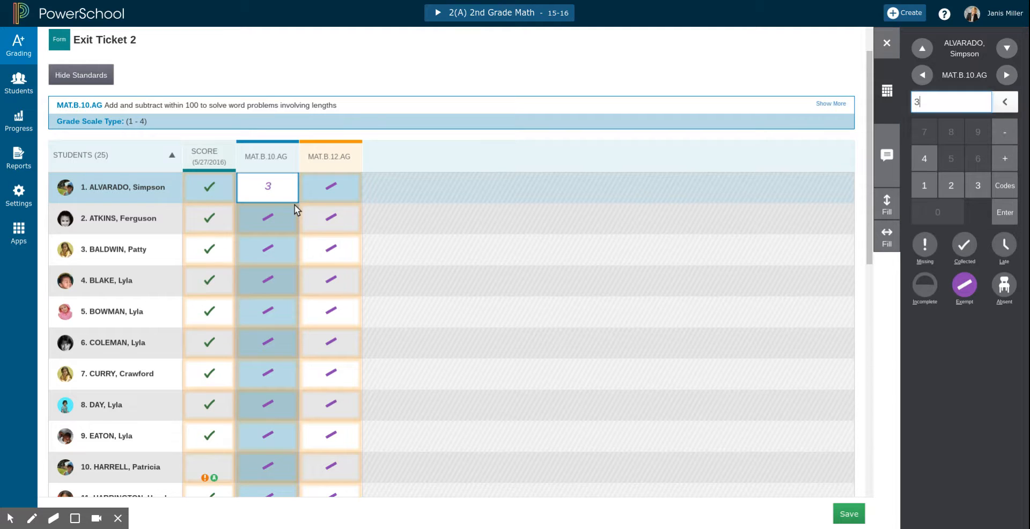
key("Return")
type("3")
key("Return")
type("2")
key("Return")
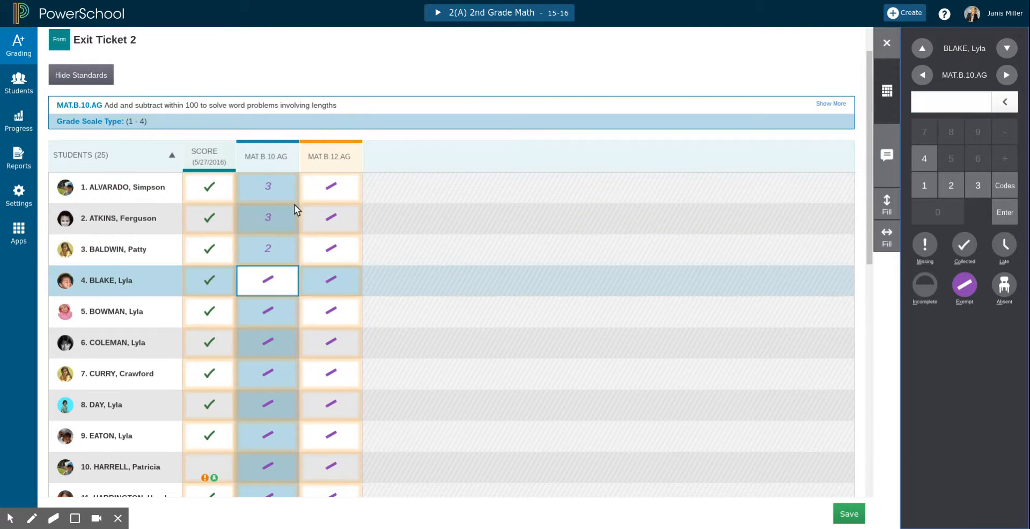
type("3")
key("Return")
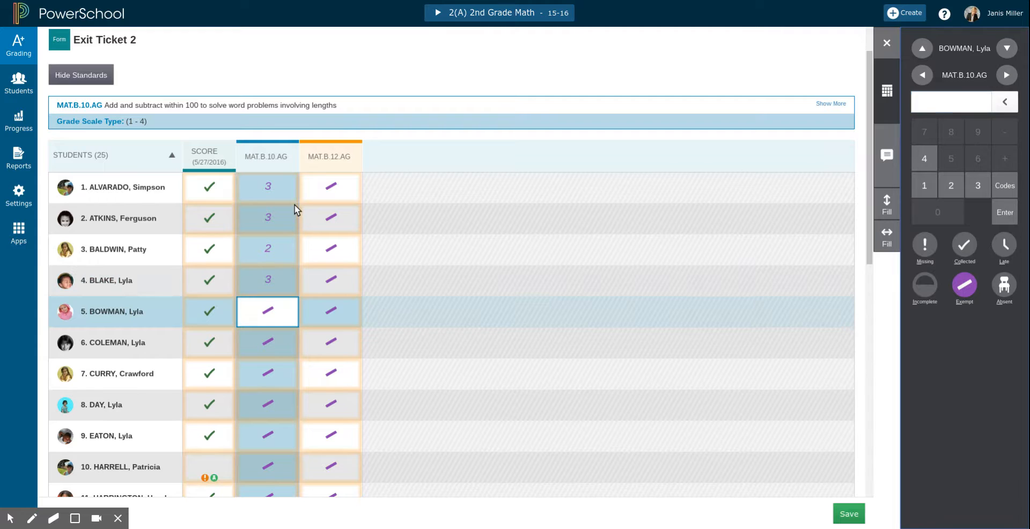
type("3")
key("Return")
type("3")
key("Return")
type("2")
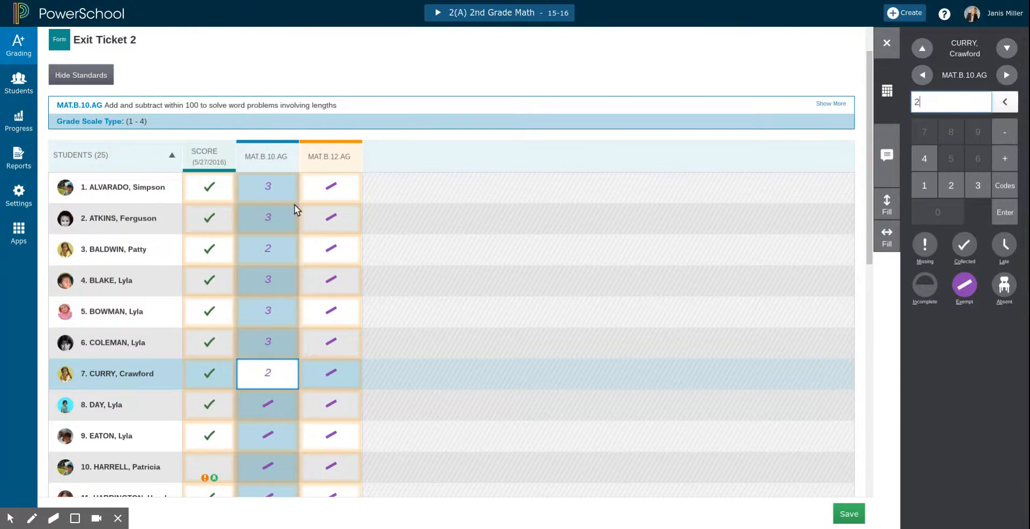
key("Return")
type("3")
key("Return")
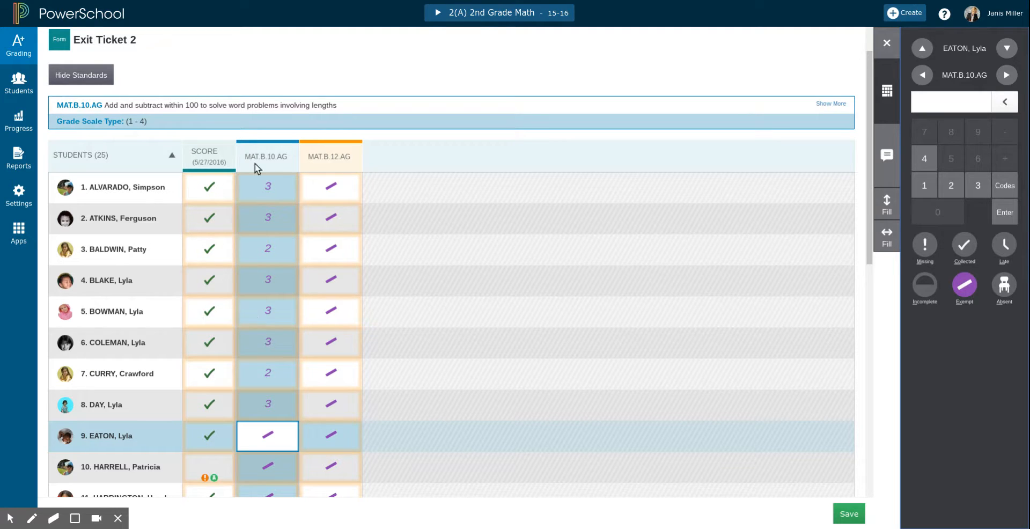
Give student 9 a score of 3 on MAT.B.10.AG and try to fill it down to the other students
scroll(380, 261, "down", 1)
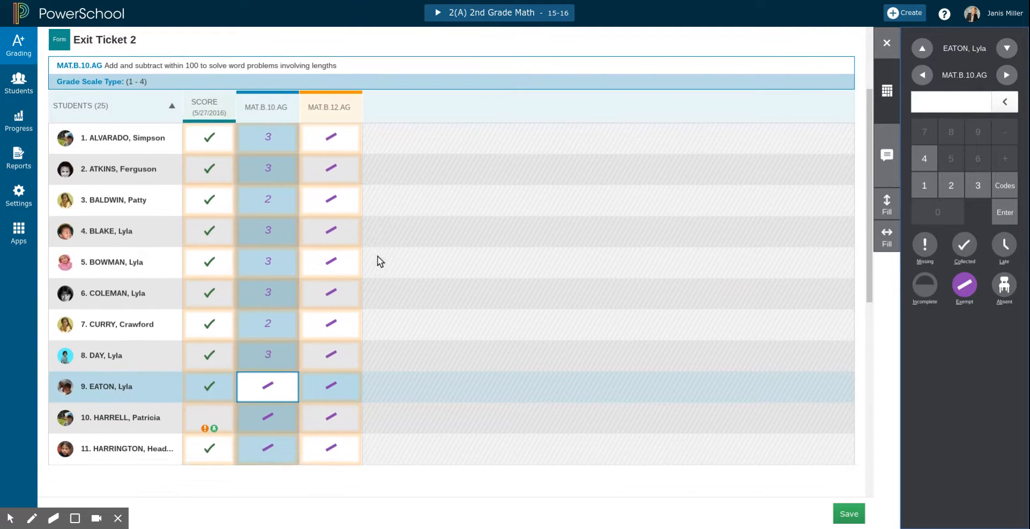
scroll(380, 261, "down", 1)
scroll(291, 231, "up", 1)
scroll(291, 240, "down", 1)
type("3")
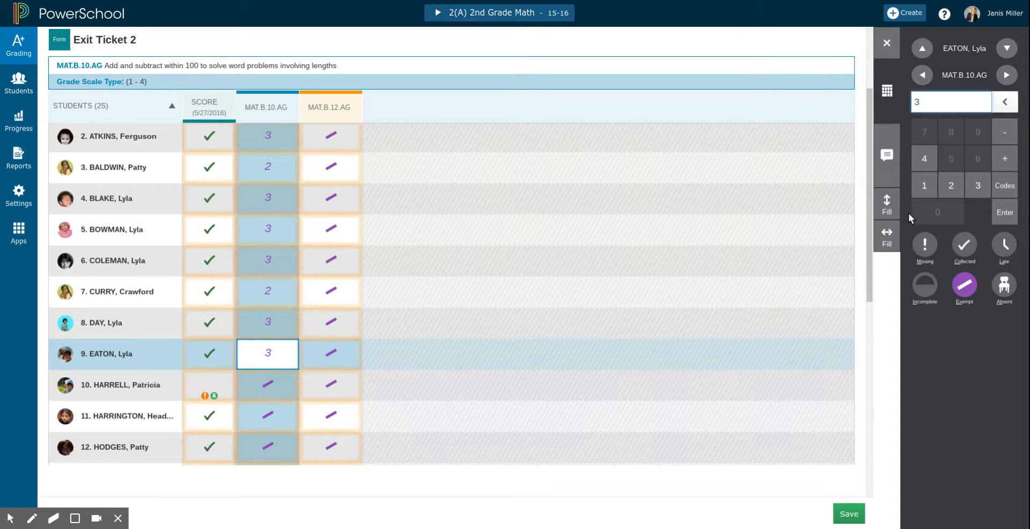
left_click(893, 210)
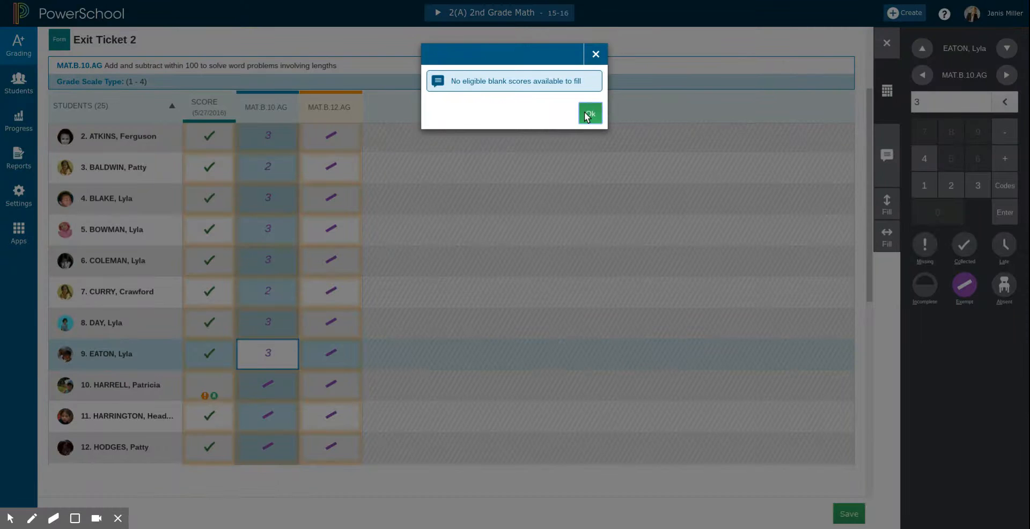
left_click(589, 114)
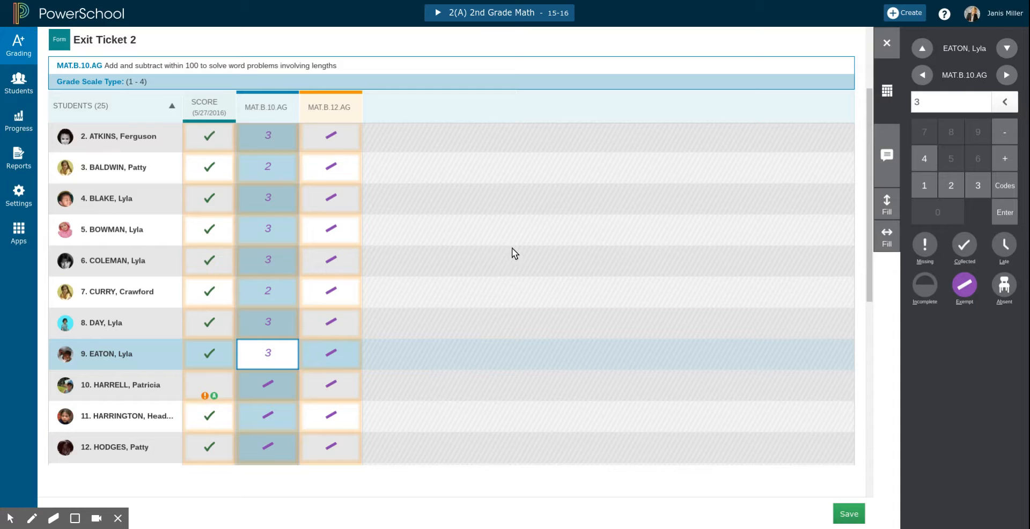
Enter MAT.B.10.AG scores of 3, 3, 3, 2, 3 and 3 for students 10 through 15
scroll(501, 278, "down", 1)
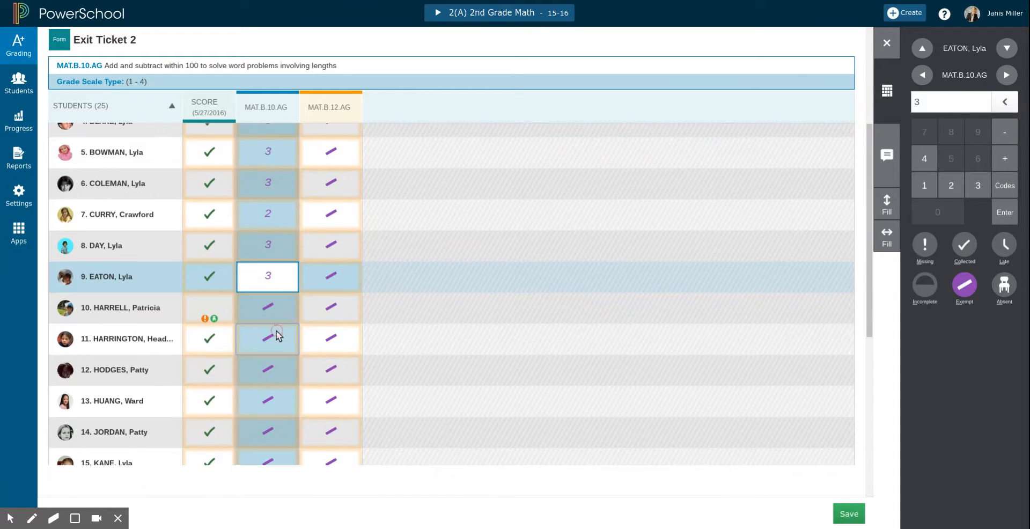
left_click(276, 336)
left_click(278, 310)
type("3")
key("Return")
type("3")
key("Return")
type("3")
key("Return")
type("2")
key("Return")
type("3")
key("Return")
type("3")
key("Return")
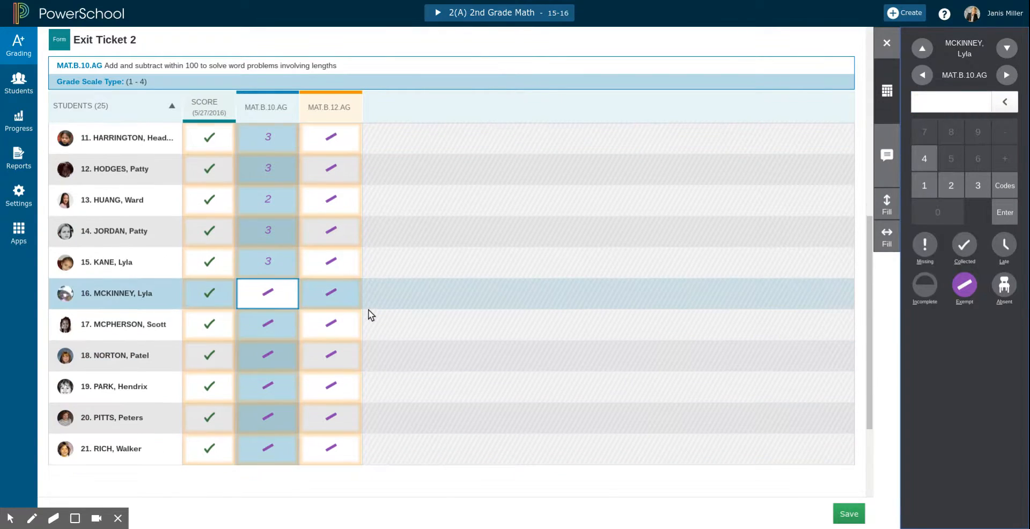
Give students 16, 17 and 19 a score of 3 on MAT.B.10.AG
key("Return")
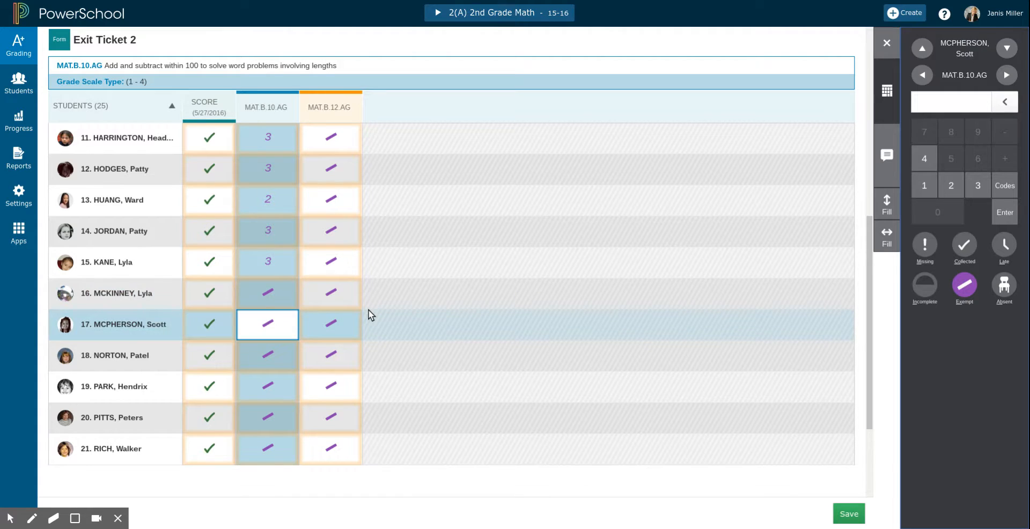
left_click(262, 295)
type("3")
key("Return")
type("3")
key("Return")
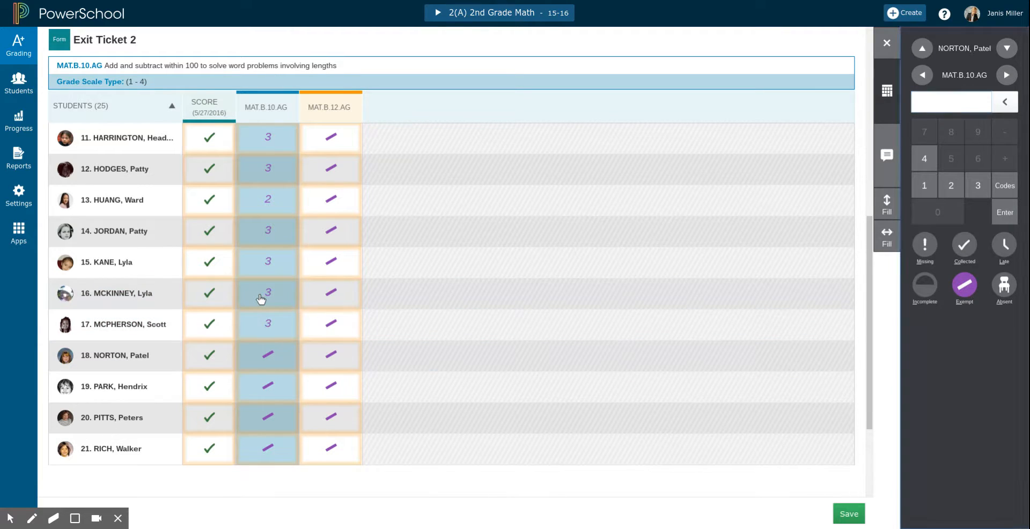
type("3")
key("Return")
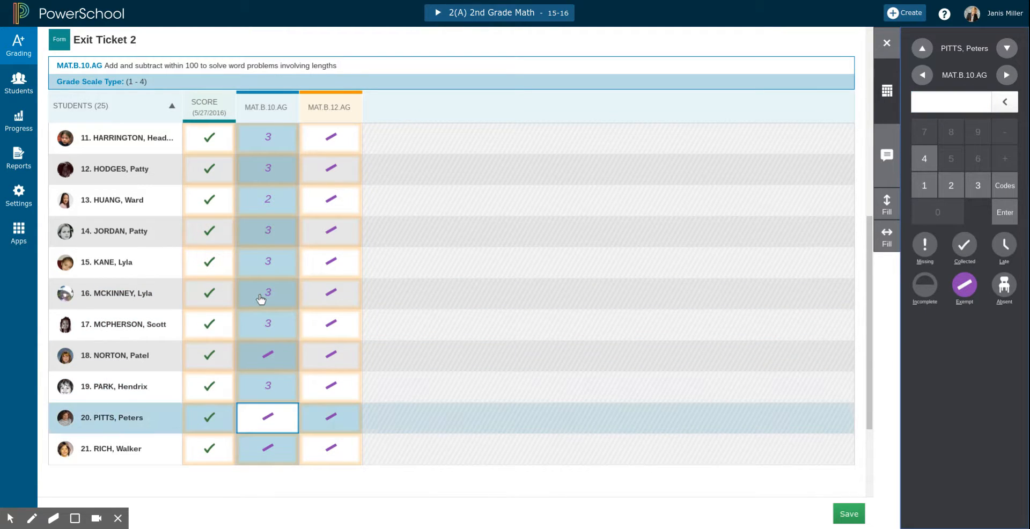
Enter a MAT.B.10.AG score of 3 for students 18, 20 and 21
left_click(278, 355)
type("3")
key("Return")
key("Return")
type("3")
key("Return")
key("Return")
Enter MAT.B.12.AG scores of 2, 2 and 3 for students 1 through 3
scroll(317, 226, "up", 10)
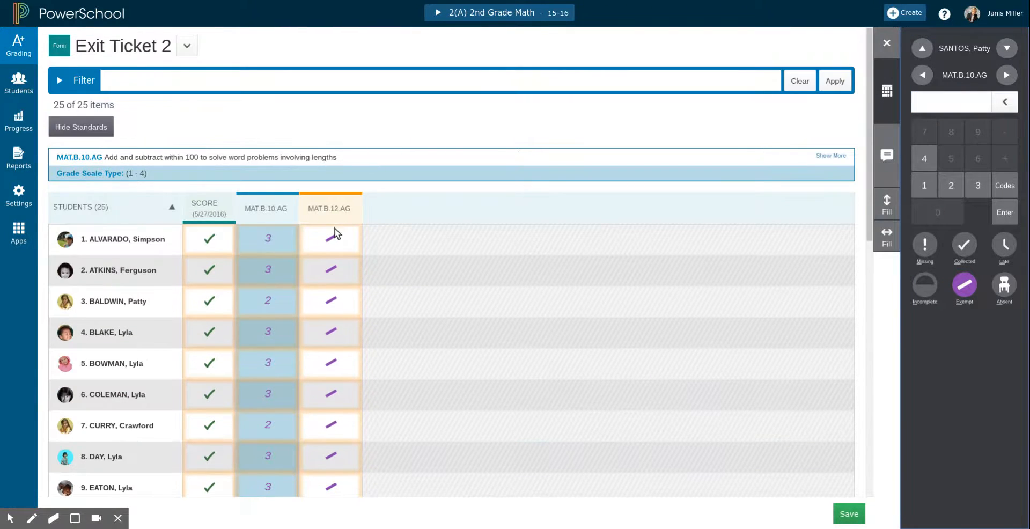
left_click(333, 236)
scroll(355, 263, "down", 1)
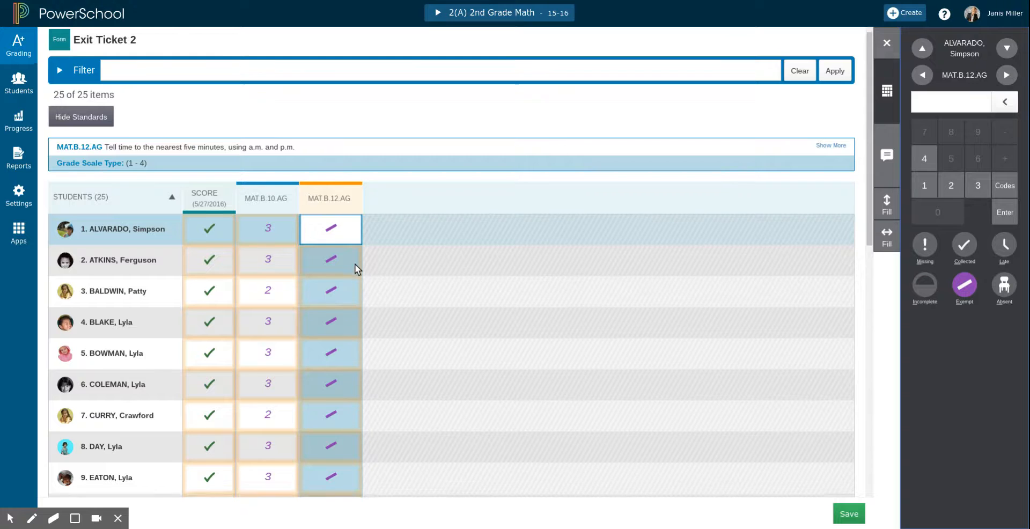
type("2")
key("Return")
type("2")
key("Return")
type("3")
key("Return")
key("Return")
type("32")
key("Return")
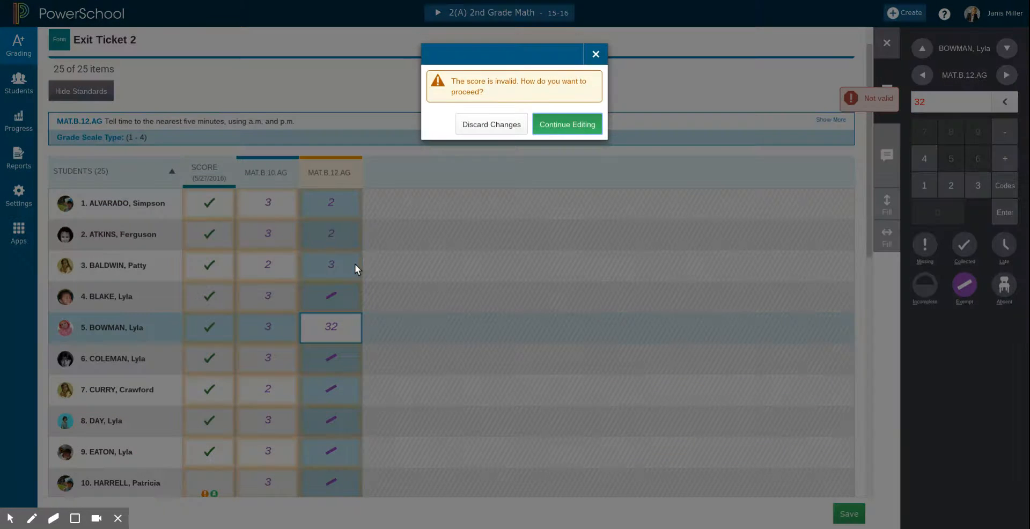
left_click(507, 125)
Enter MAT.B.12.AG scores of 3, 2, 2 and 3 for students 4 through 7
left_click(333, 296)
type("3")
key("Return")
type("2")
key("Return")
type("2")
key("Return")
type("3")
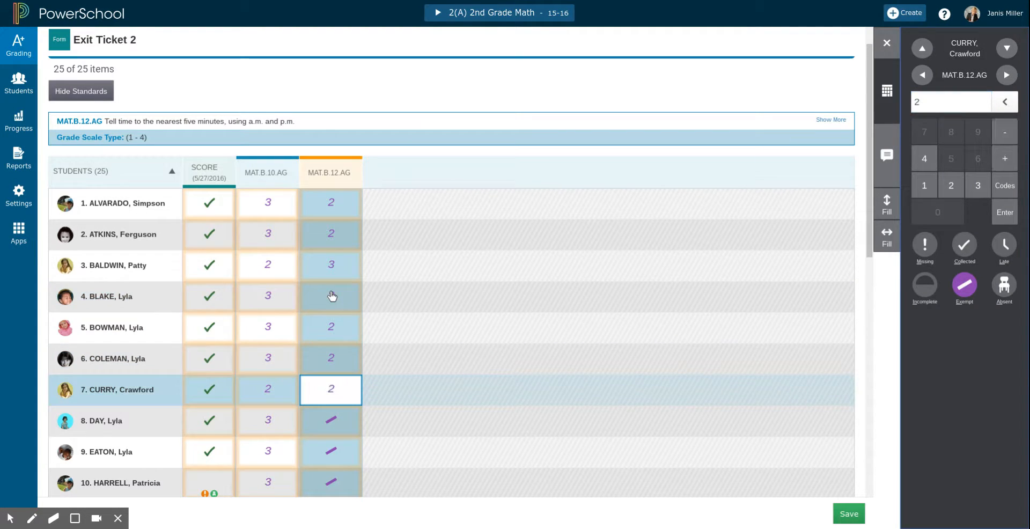
key("Return")
Give students 8 through 11 a score of 3 on MAT.B.12.AG
type("3")
key("Return")
type("3")
key("Return")
type("3")
key("Return")
type("3")
scroll(353, 287, "down", 4)
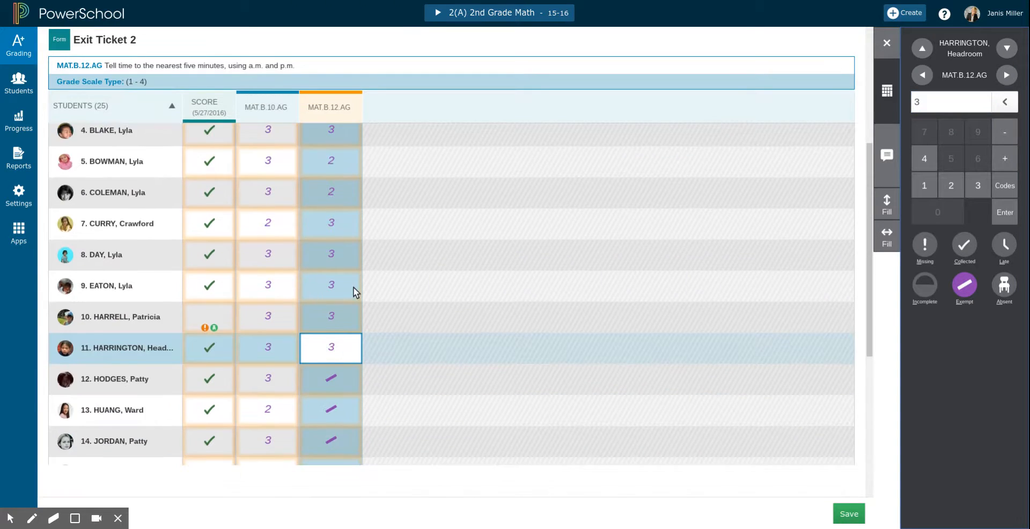
key("Return")
Enter MAT.B.12.AG scores of 3, 3, 3, 3, 2 and 3 for students 12 through 17
type("3")
key("Return")
type("3")
key("Return")
type("3")
key("Return")
type("3")
key("Return")
type("2")
key("Return")
type("3")
key("Return")
Enter a MAT.B.12.AG score of 3 for students 18, 19 and 22
scroll(443, 282, "down", 4)
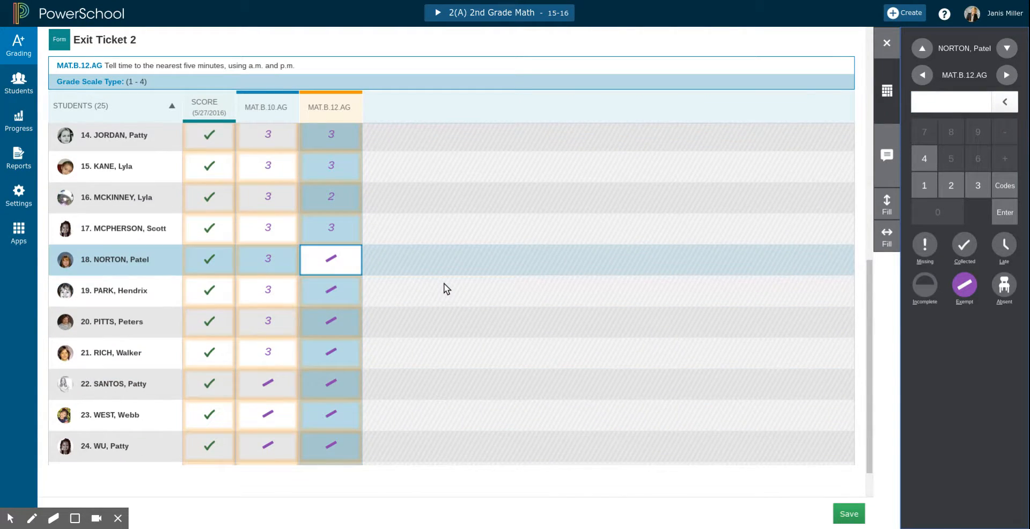
type("3")
key("Return")
type("3")
key("Return")
key("Return")
key("Return")
type("3")
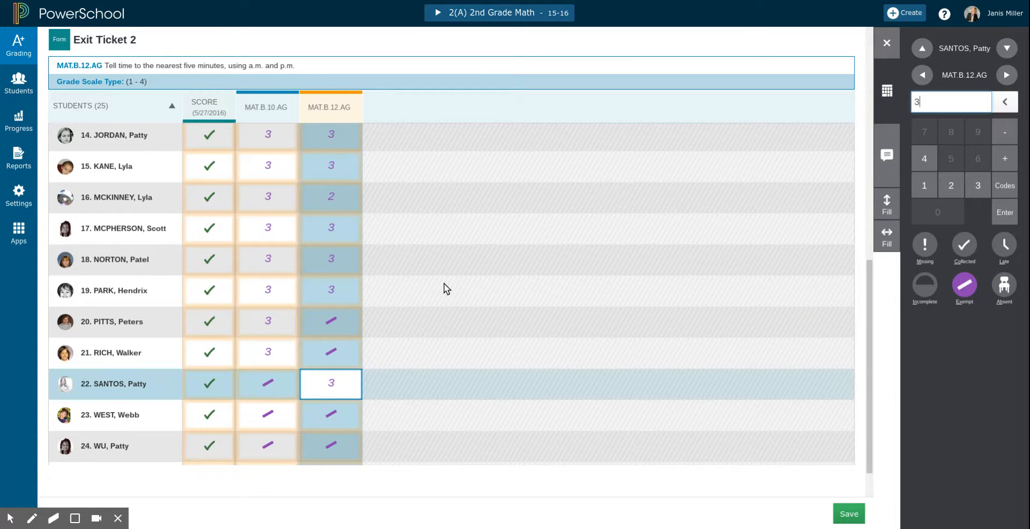
Give students 20 and 21 a score of 2 on MAT.B.12.AG
left_click(319, 321)
type("2")
key("Return")
type("2")
key("Return")
Give students 23 and 24 a score of 3 on MAT.B.12.AG
scroll(362, 330, "down", 1)
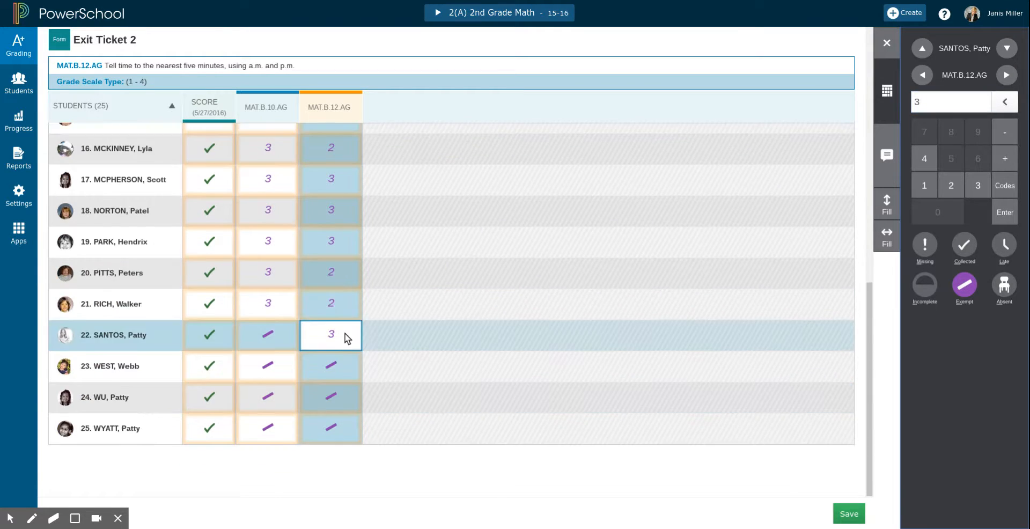
left_click(333, 365)
type("3")
key("Return")
type("3")
Fill in the missing MAT.B.10.AG scores for students 22, 23 and 24 with 3
left_click(265, 360)
type("3")
left_click(267, 345)
type("3")
left_click(282, 396)
type("3")
Score student 25 with a 2 on both MAT.B.10.AG and MAT.B.12.AG
left_click(278, 427)
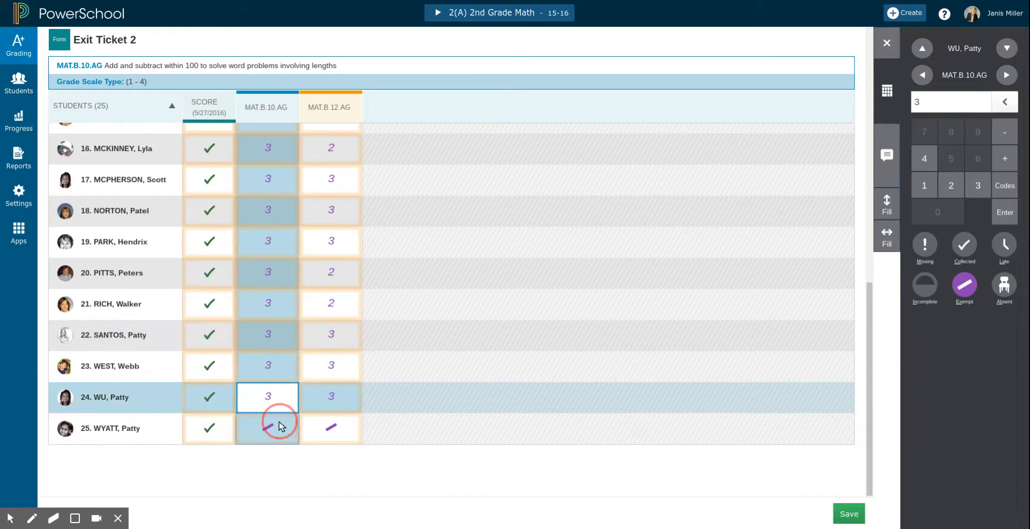
type("2")
left_click(317, 427)
type("2")
Mark student 10, who has no collected check, Exempt on both MAT.B.10.AG and MAT.B.12.AG
scroll(317, 341, "up", 5)
scroll(319, 345, "up", 1)
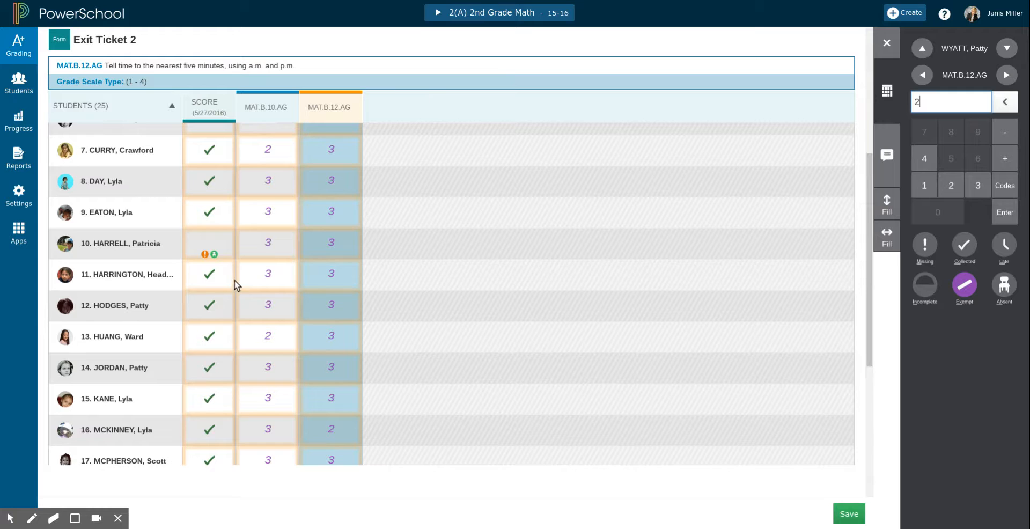
left_click(280, 252)
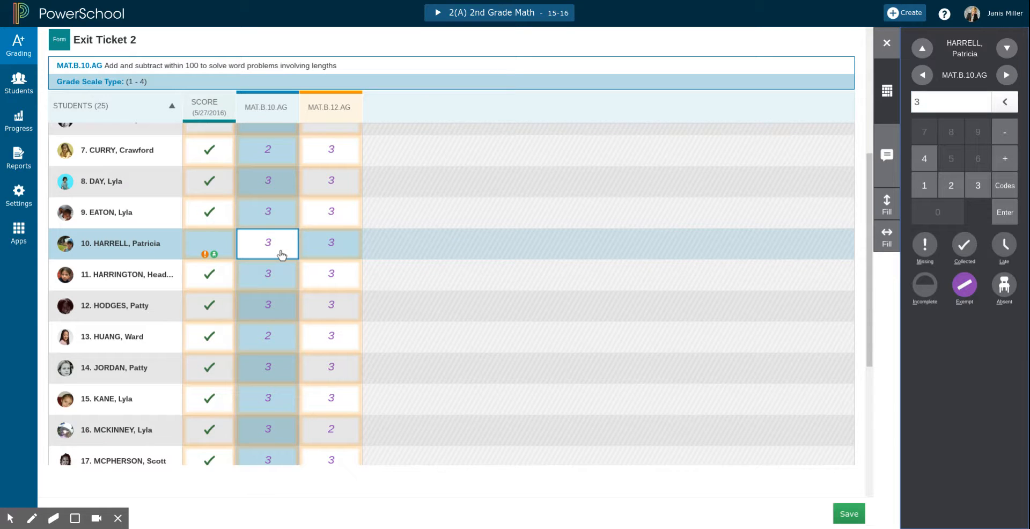
key("e")
left_click(330, 252)
key("e")
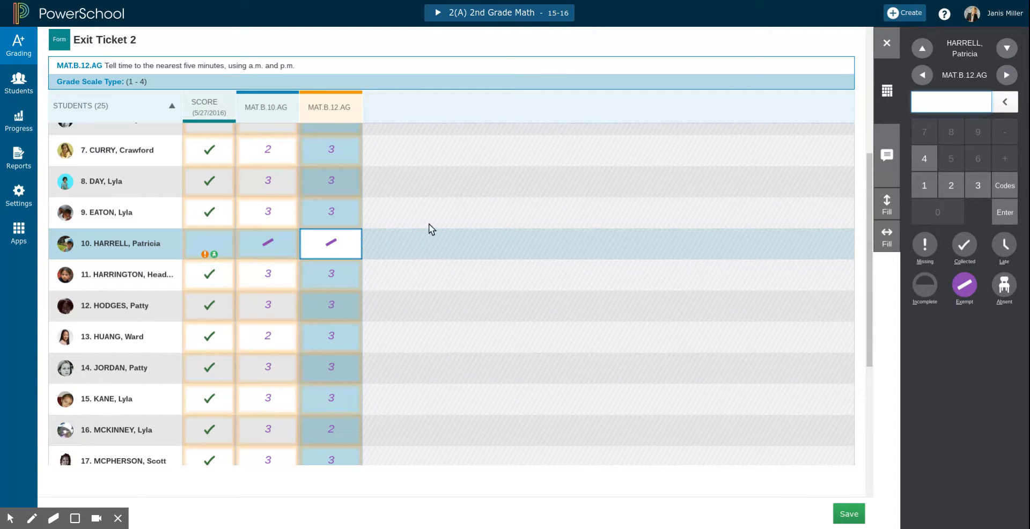
Check the Exit Ticket 2 score columns from the first to the last student and save the scores
scroll(349, 180, "up", 5)
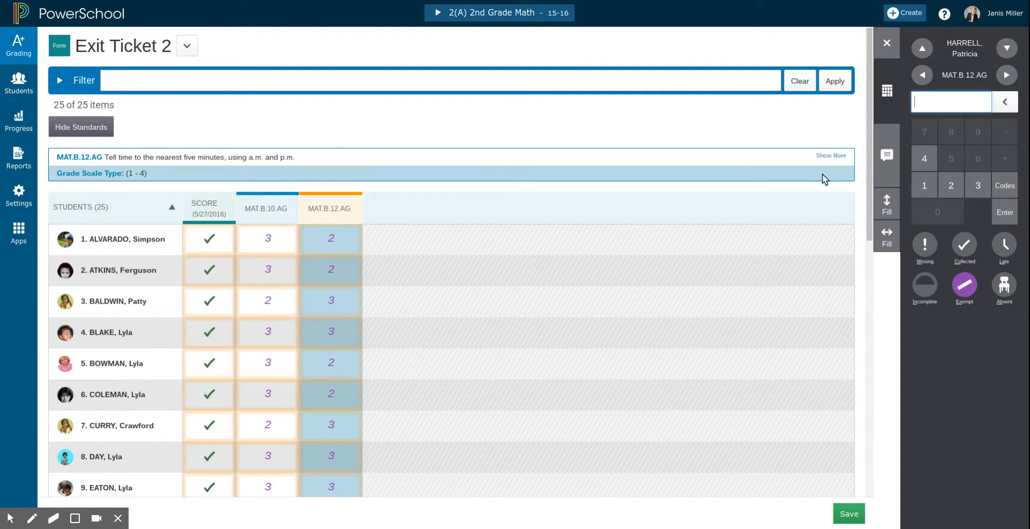
scroll(807, 199, "down", 8)
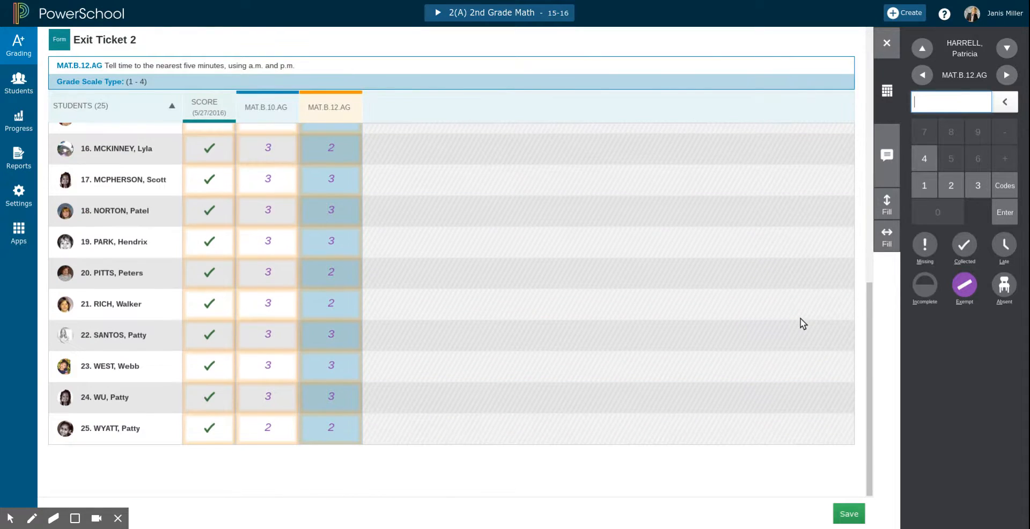
left_click(848, 515)
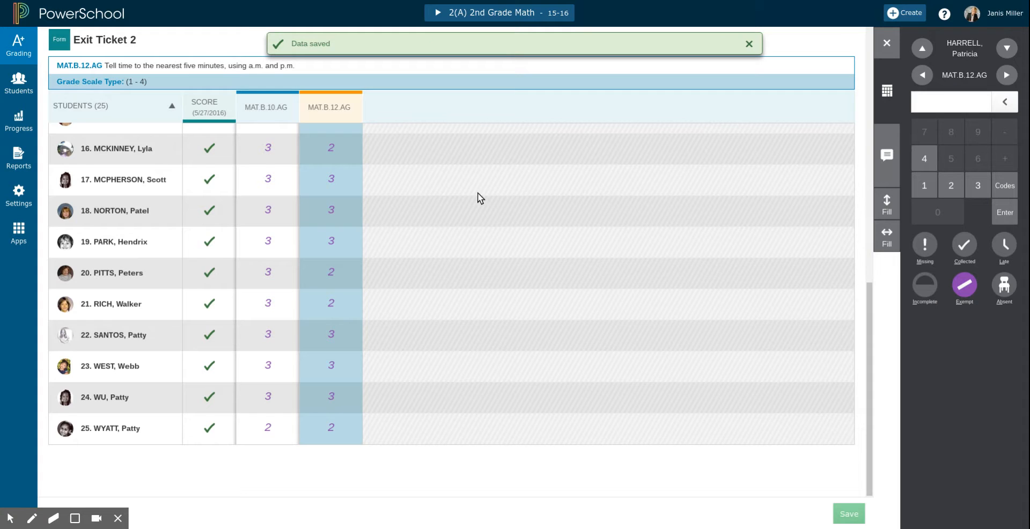
Go to the assignment list and reopen the scores of Exit Ticket 2
scroll(477, 192, "up", 1)
scroll(225, 136, "up", 5)
left_click(20, 56)
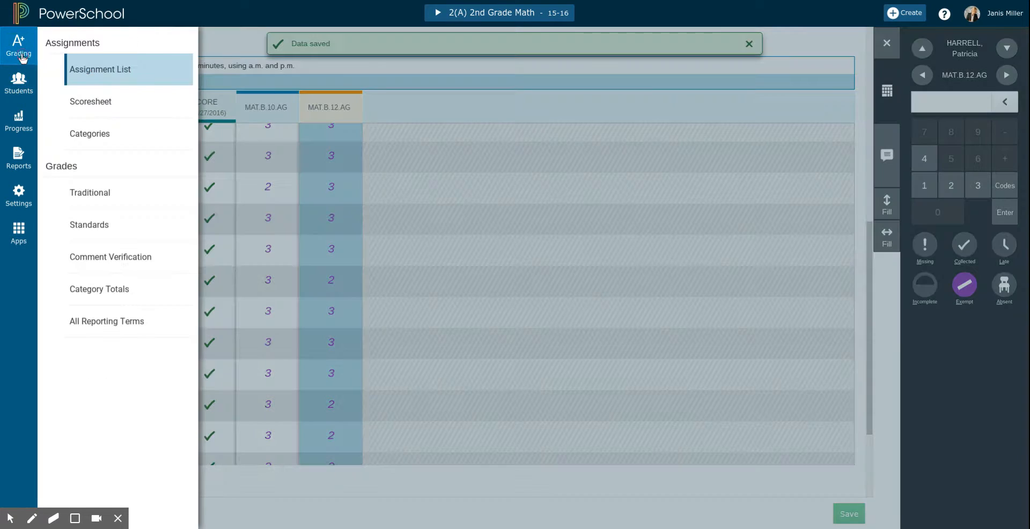
left_click(94, 81)
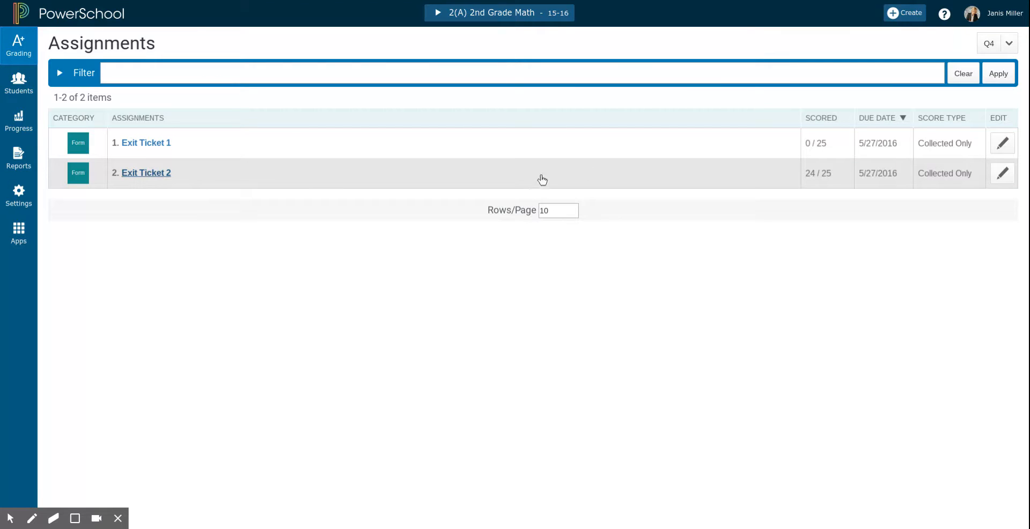
left_click(153, 172)
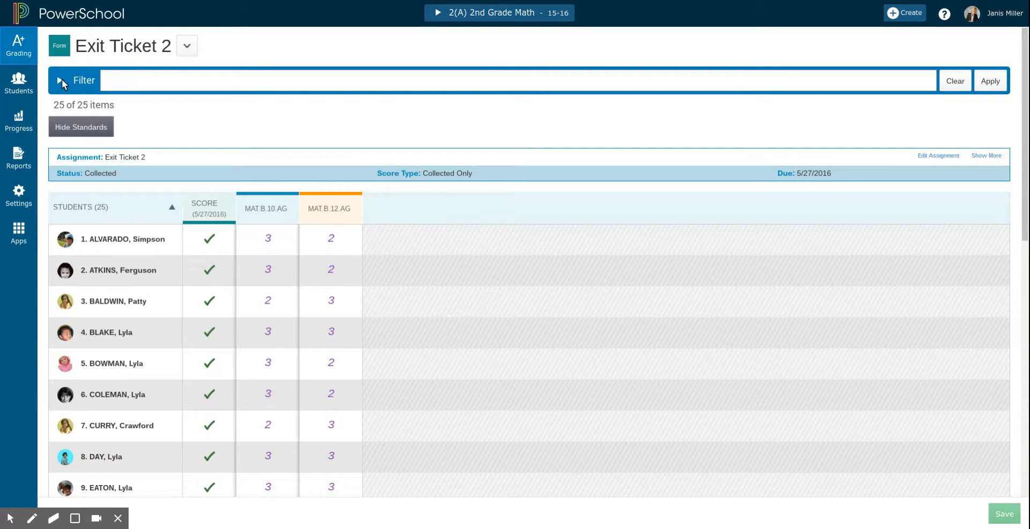
View Exit Ticket 1's scores from the Q4 scoresheet and return to the scoresheet
left_click(187, 46)
left_click(246, 34)
left_click(17, 47)
left_click(89, 101)
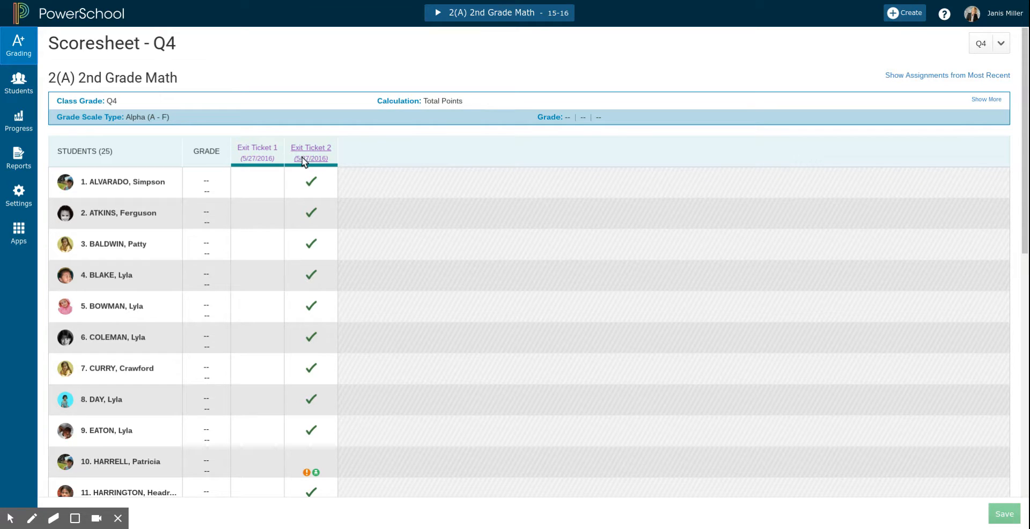
left_click(260, 155)
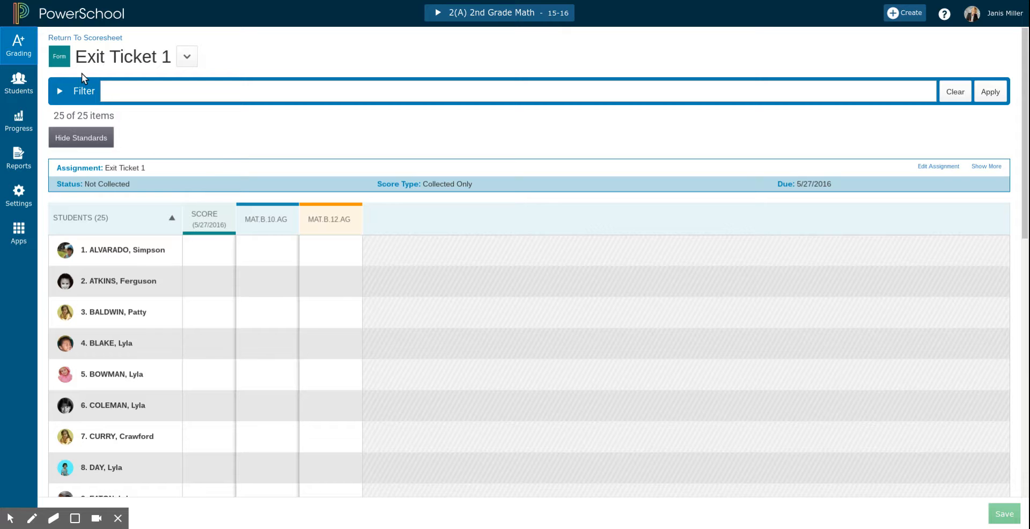
left_click(19, 46)
left_click(97, 100)
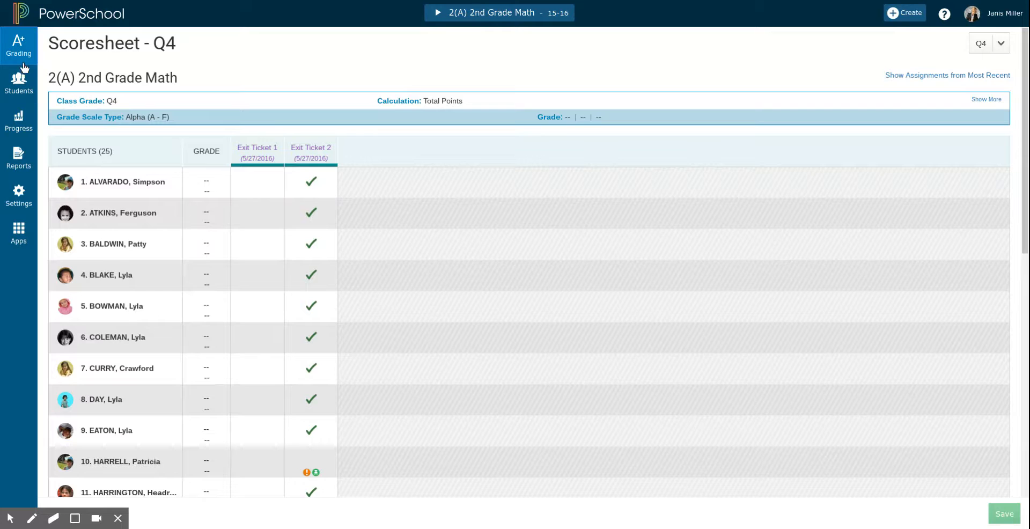
Review Exit Ticket 2's standards scores from the assignment list and return to the list
left_click(19, 46)
left_click(105, 74)
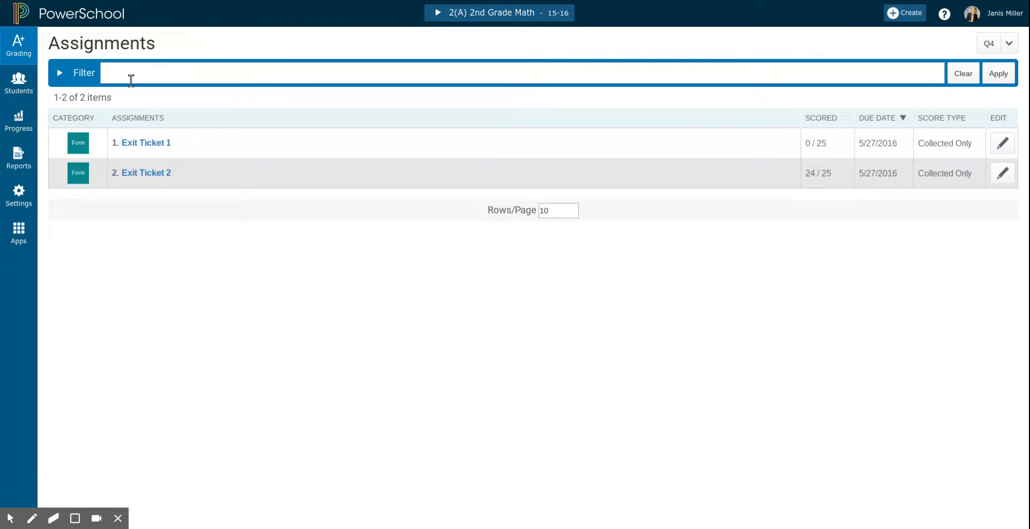
left_click(159, 173)
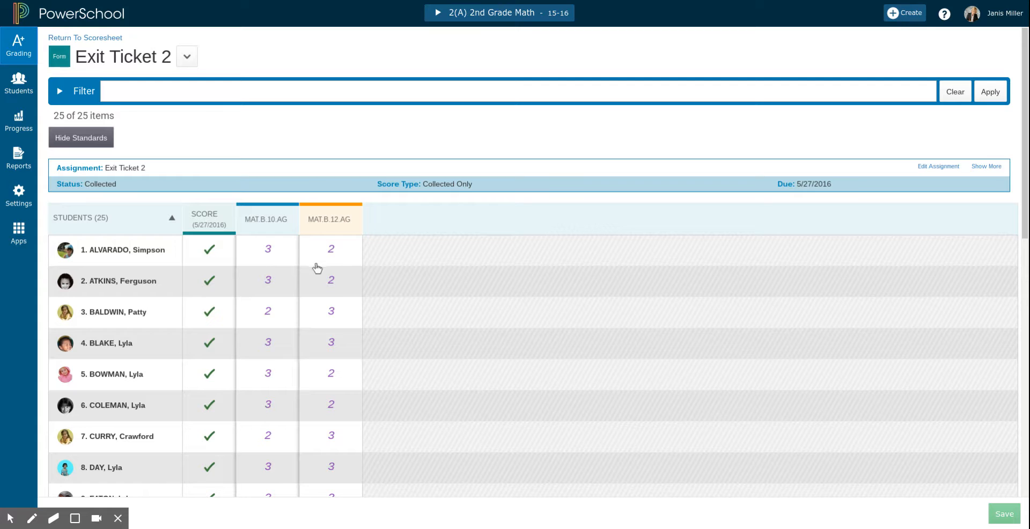
left_click(10, 55)
left_click(86, 74)
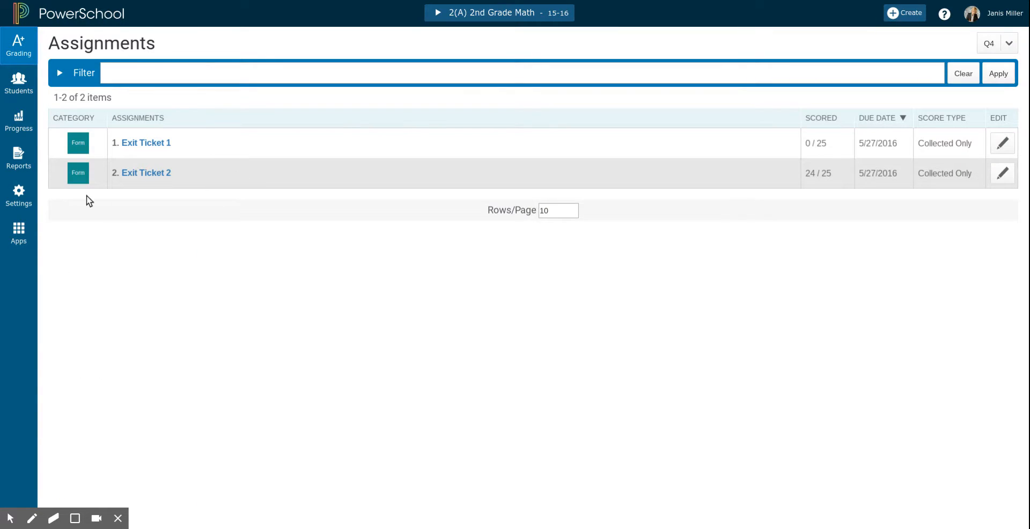